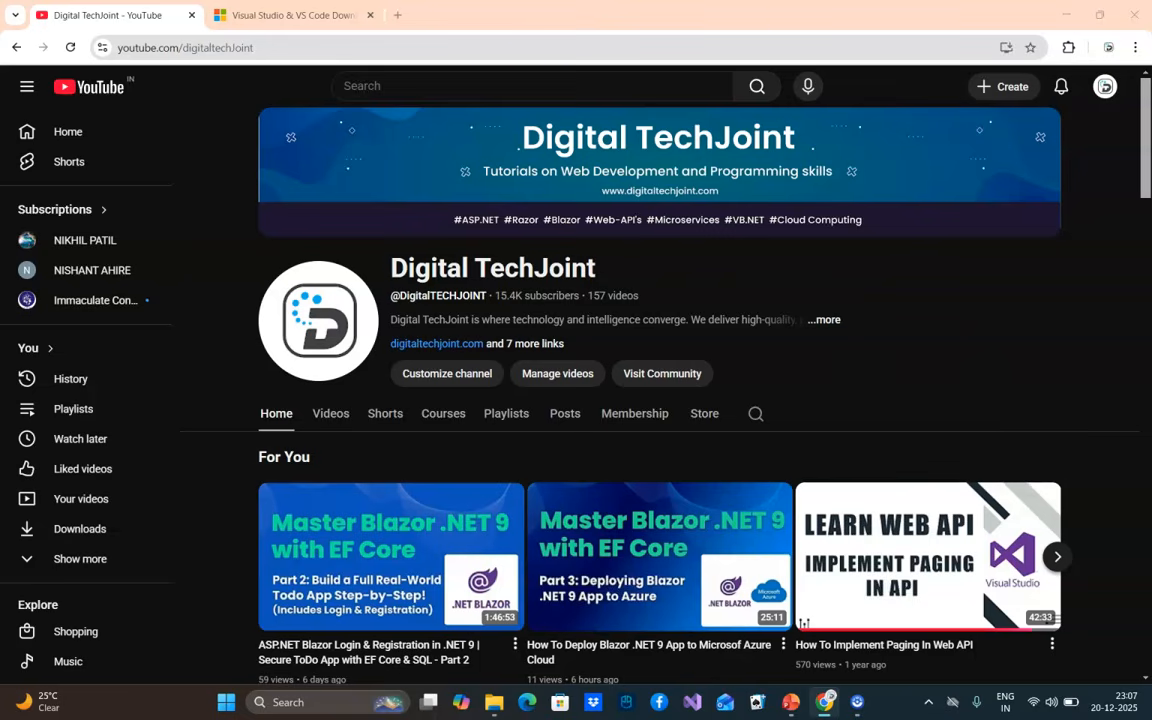
# Download the free Community edition of Visual Studio 2026 from the visualstudio.microsoft.com/downloads page
pyautogui.click(330, 14)
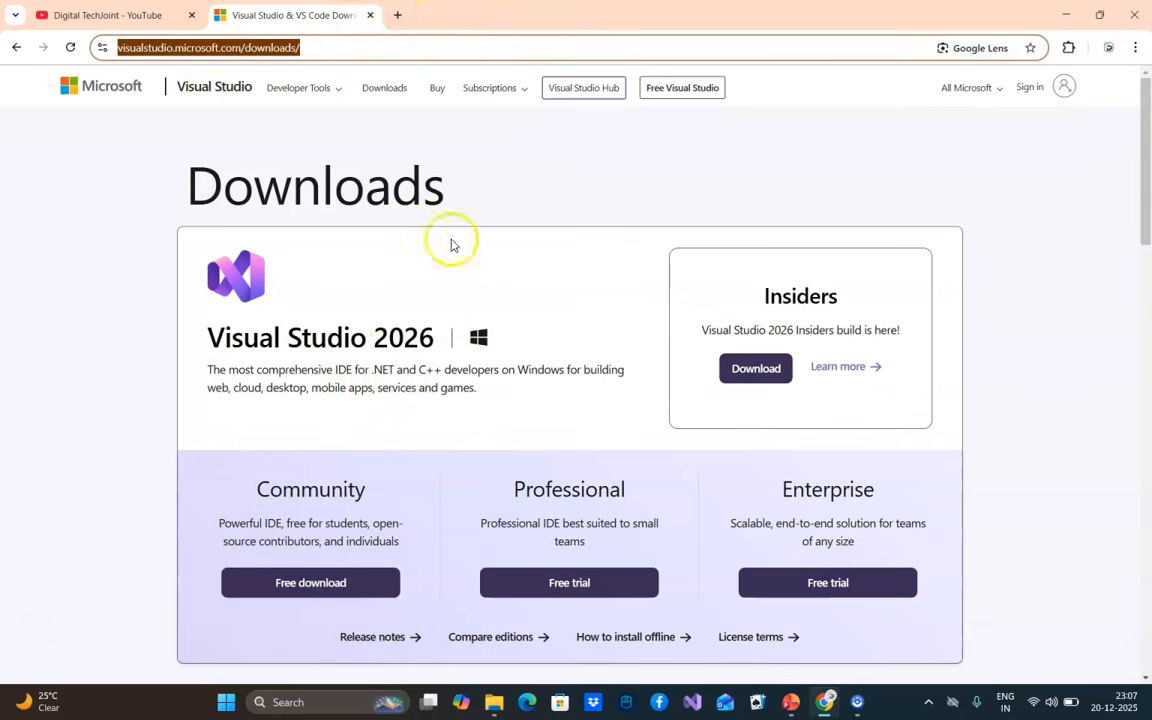
pyautogui.click(322, 47)
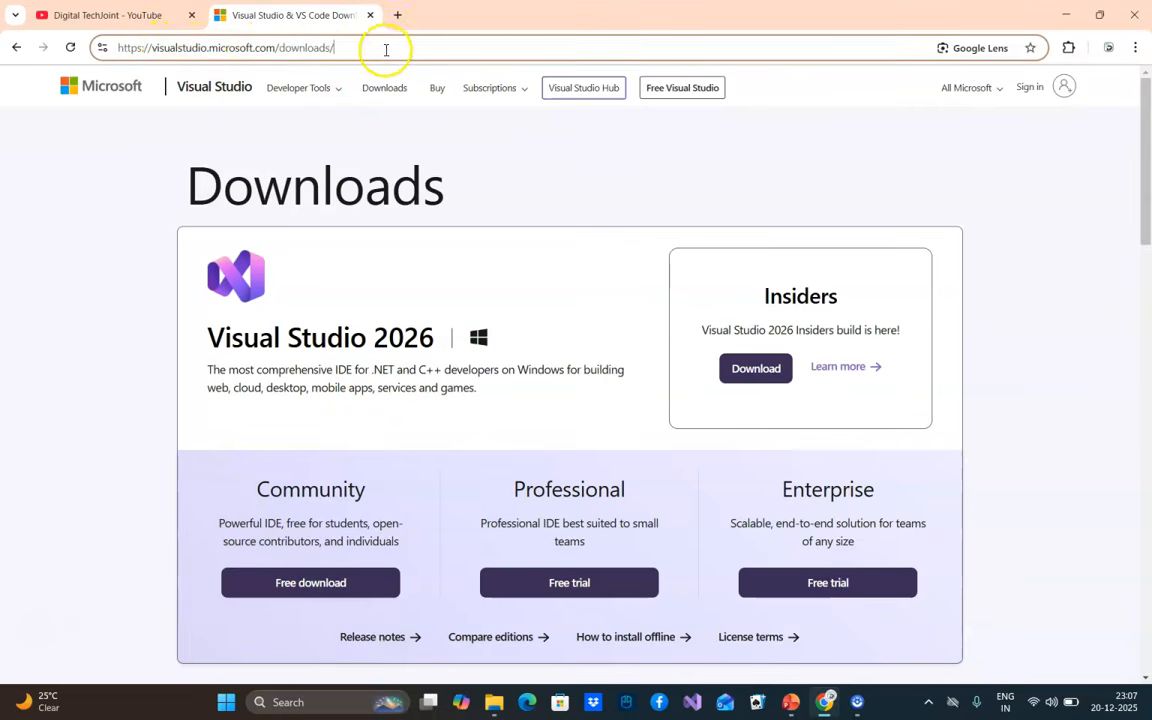
pyautogui.moveTo(386, 49); pyautogui.dragTo(72, 44)
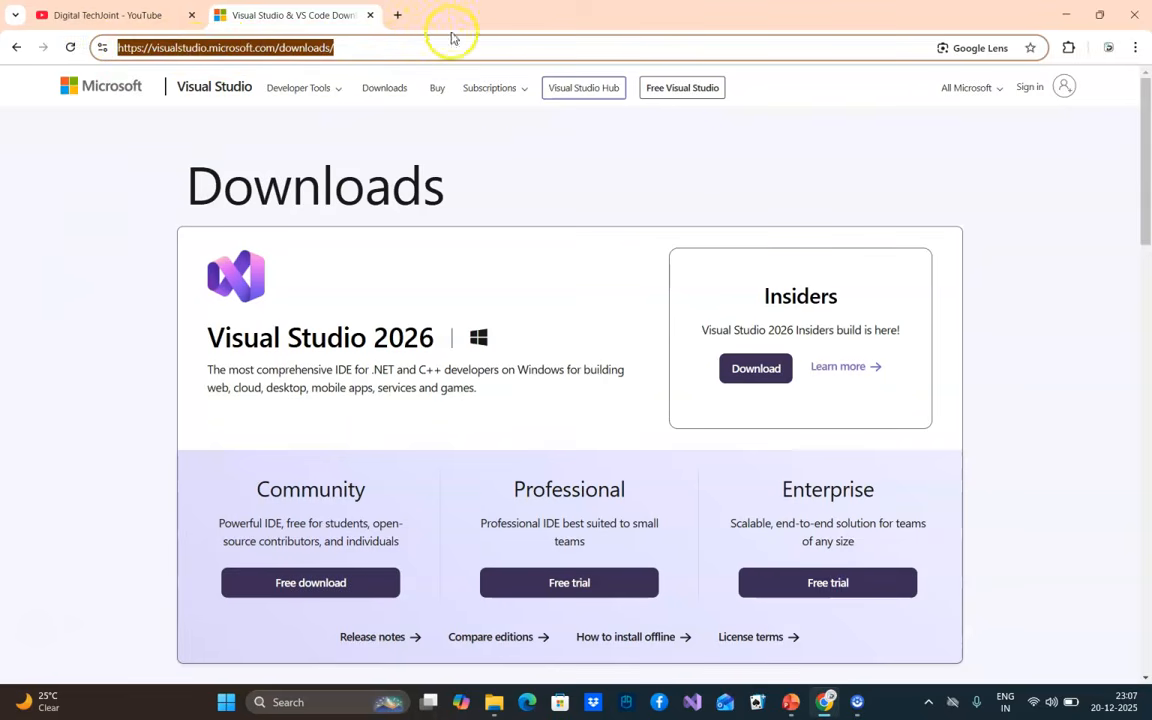
pyautogui.click(104, 432)
pyautogui.scroll(-3, 668, 378)
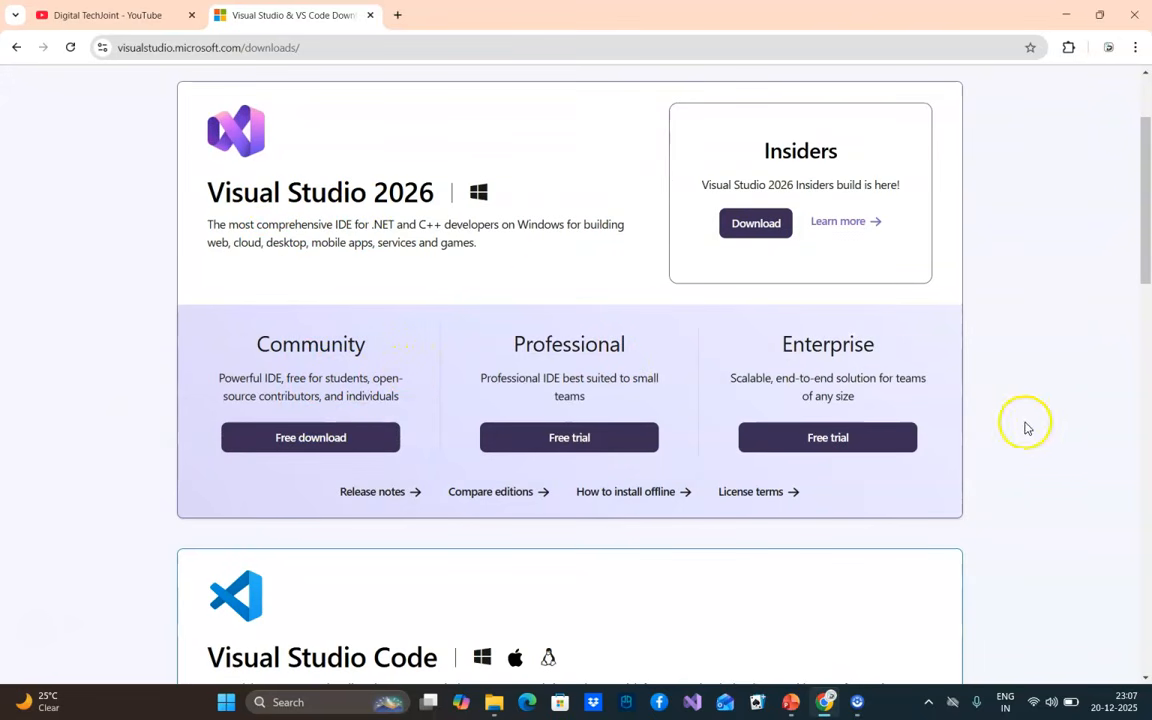
pyautogui.scroll(-3, 392, 404)
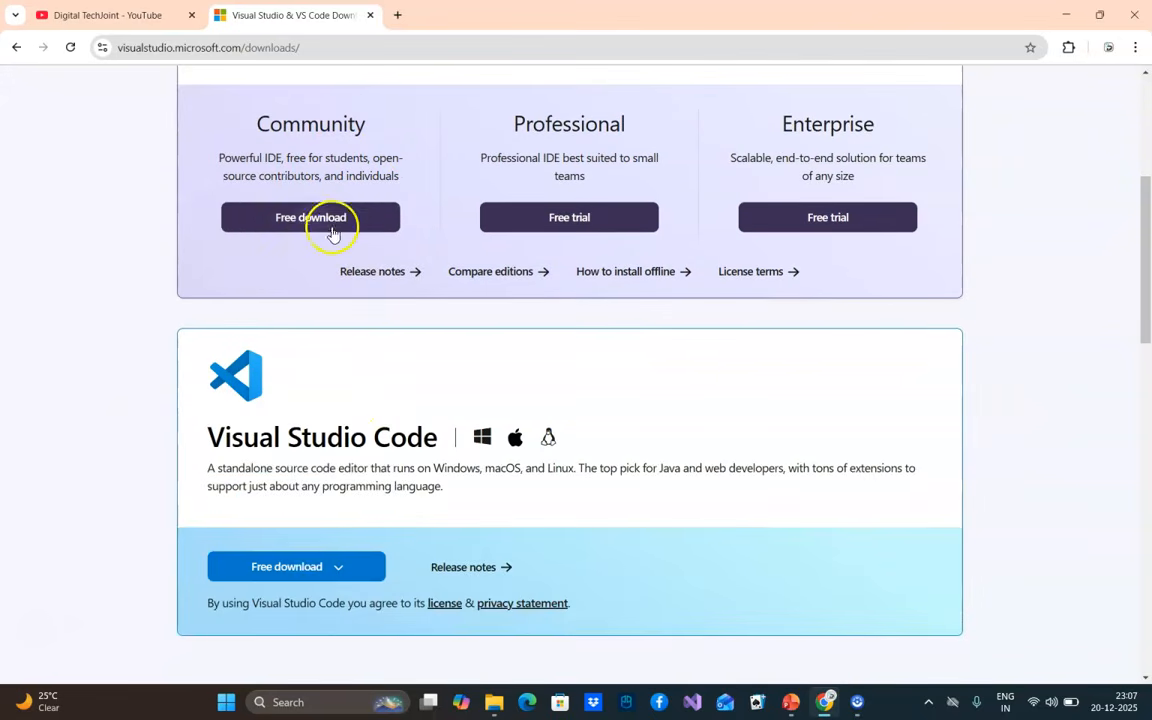
pyautogui.scroll(2, 315, 512)
pyautogui.scroll(-2, 321, 527)
pyautogui.scroll(3, 514, 470)
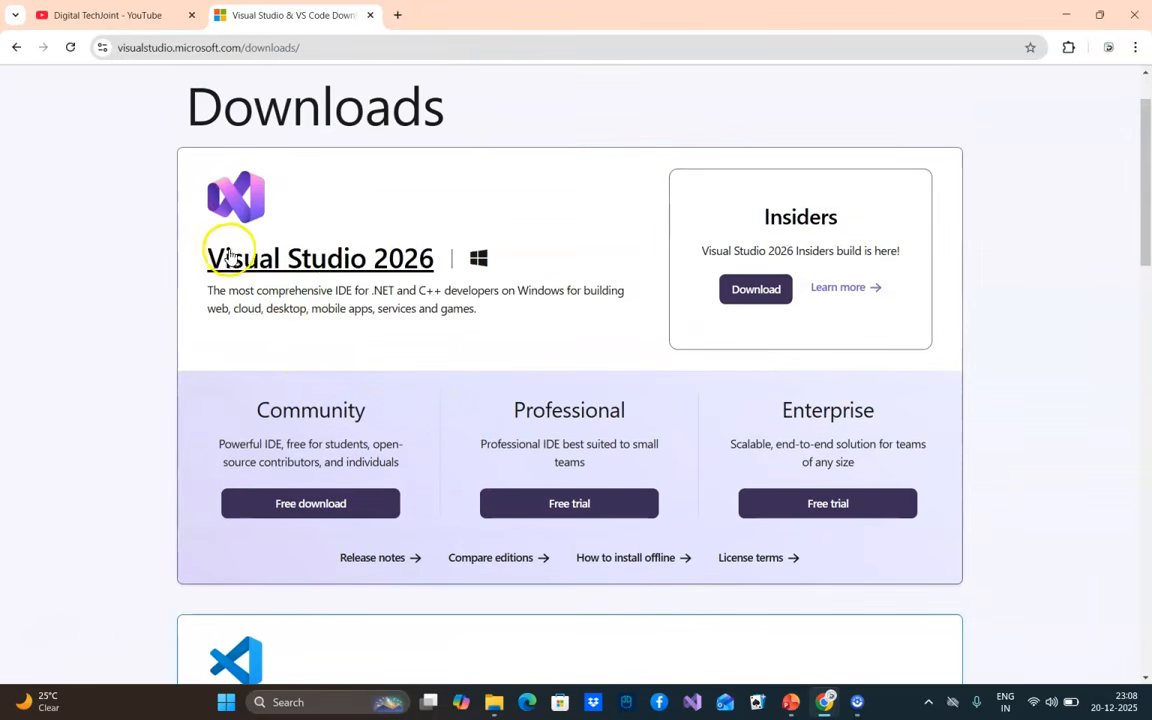
pyautogui.click(290, 505)
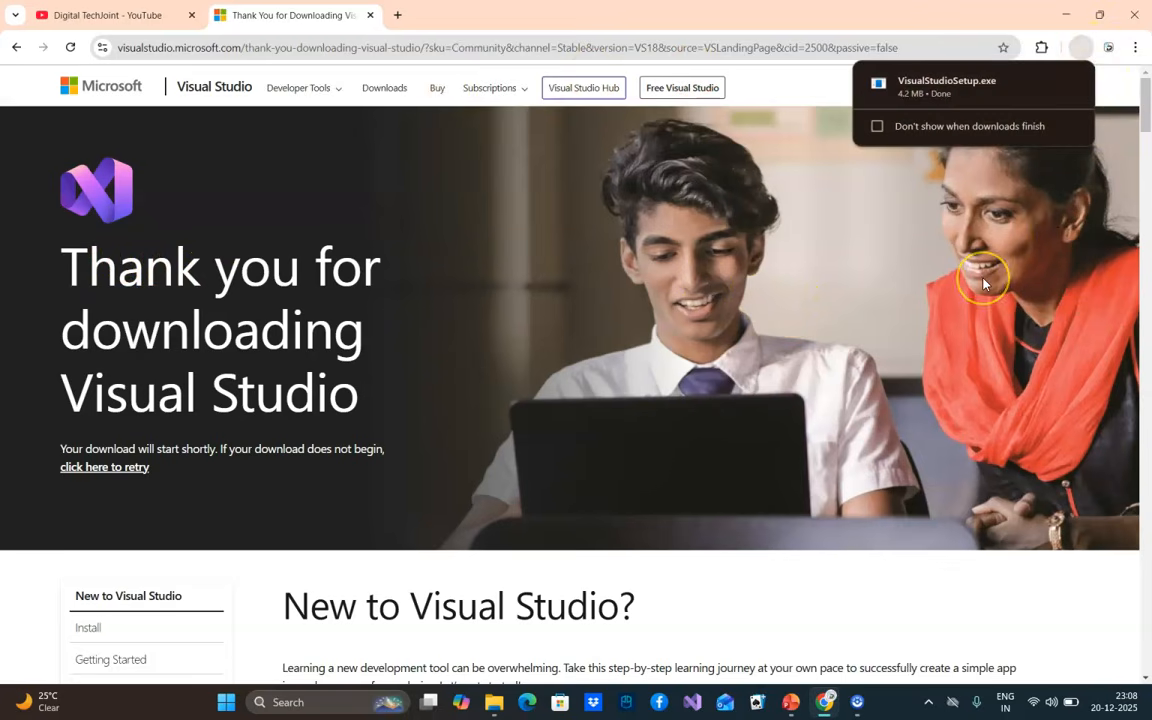
# Show the downloaded VisualStudioSetup file in its folder, run it and continue past the license notice to set up the Visual Studio Installer
pyautogui.moveTo(946, 92)
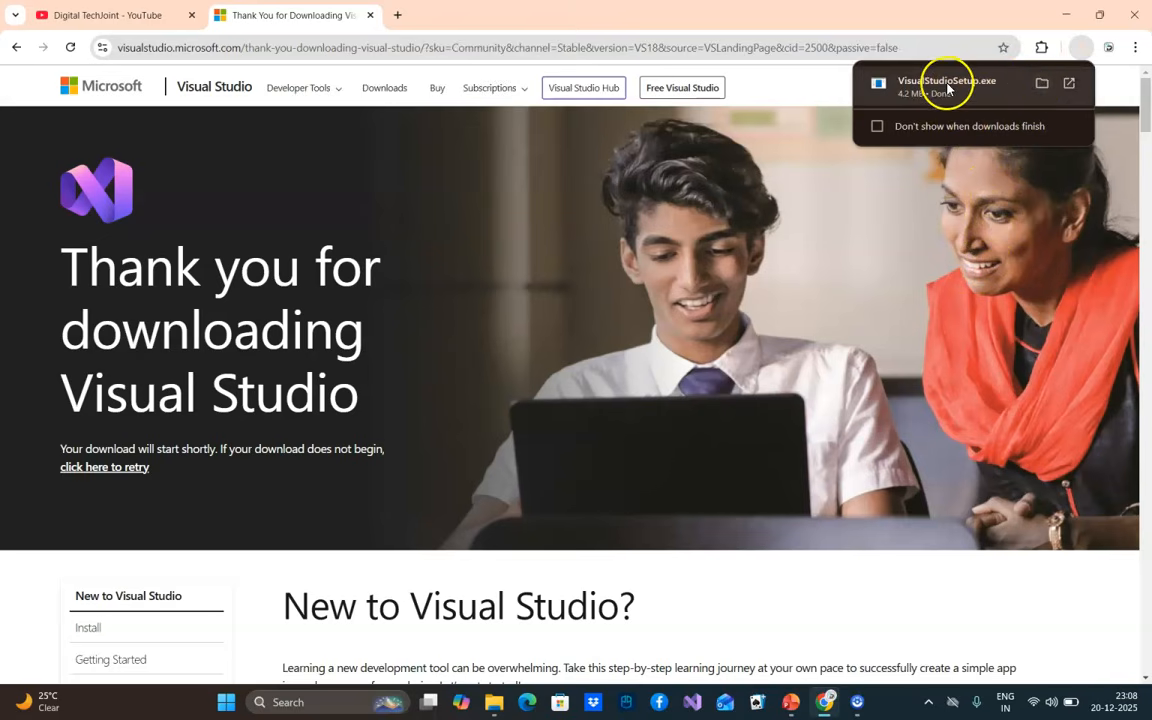
pyautogui.click(1042, 87)
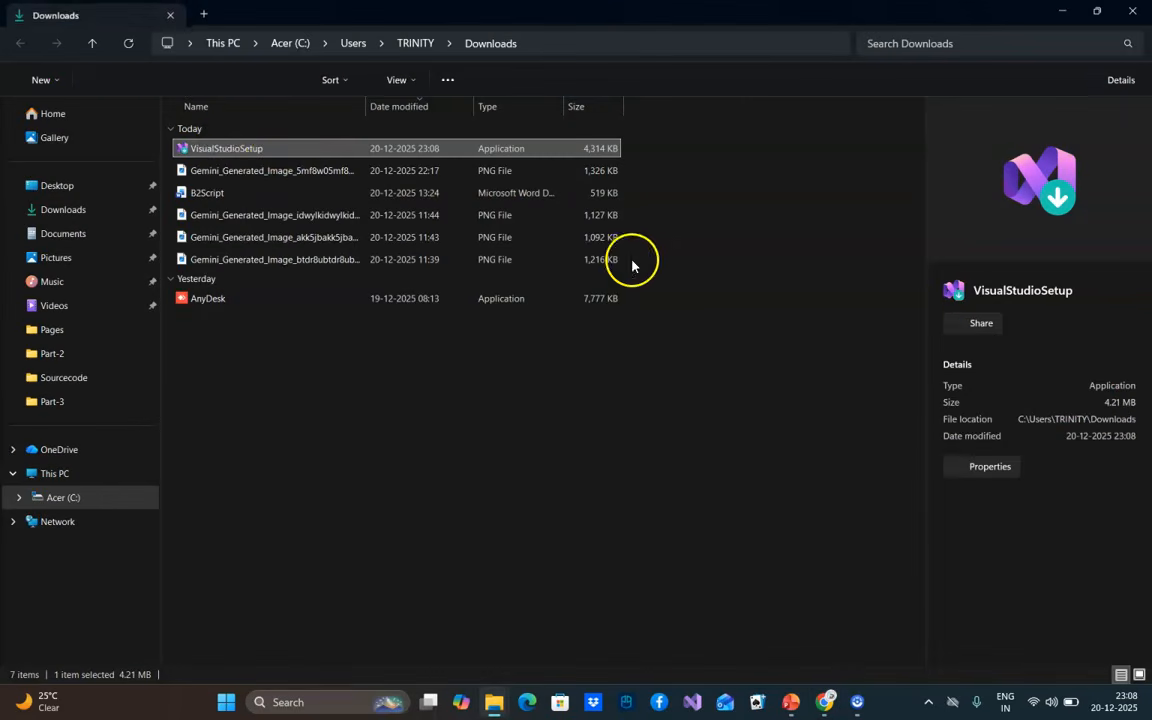
pyautogui.rightClick(227, 148)
pyautogui.click(298, 276)
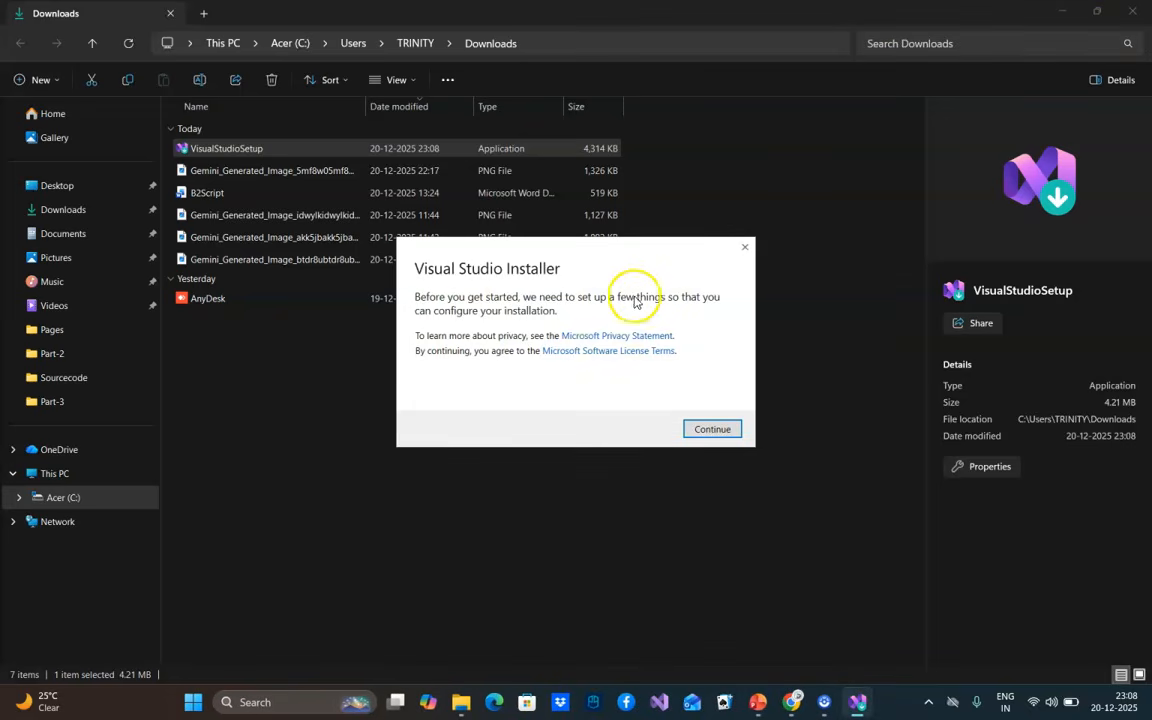
pyautogui.click(710, 428)
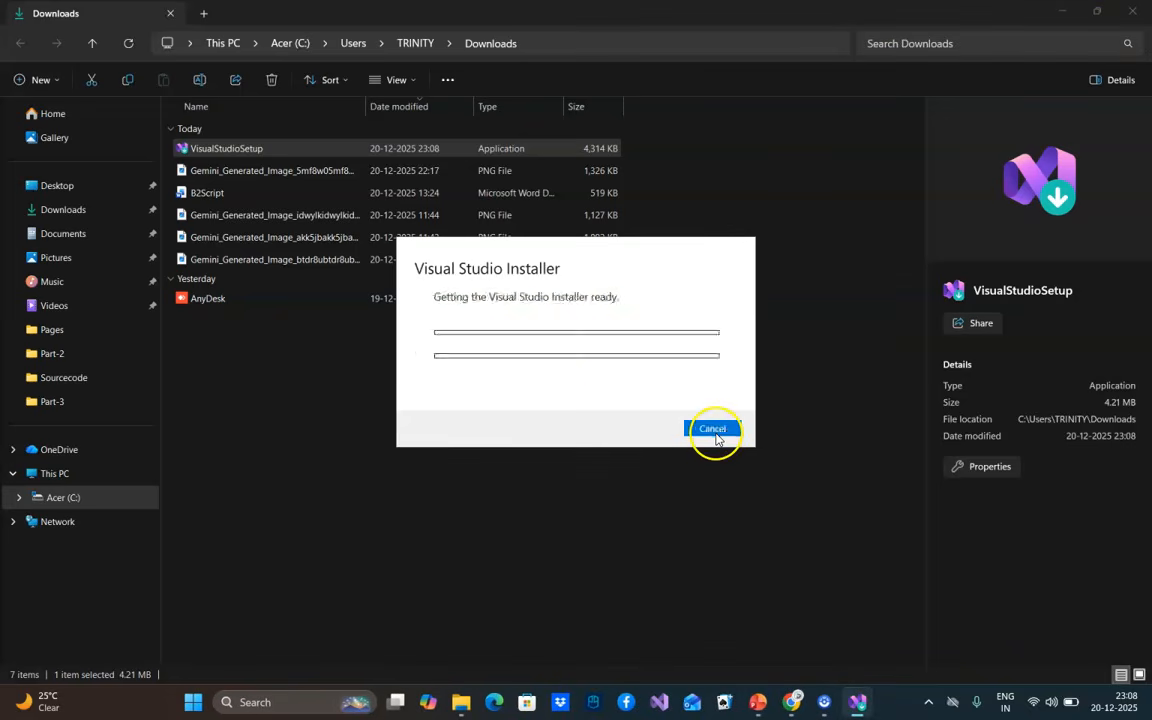
pyautogui.click(1064, 12)
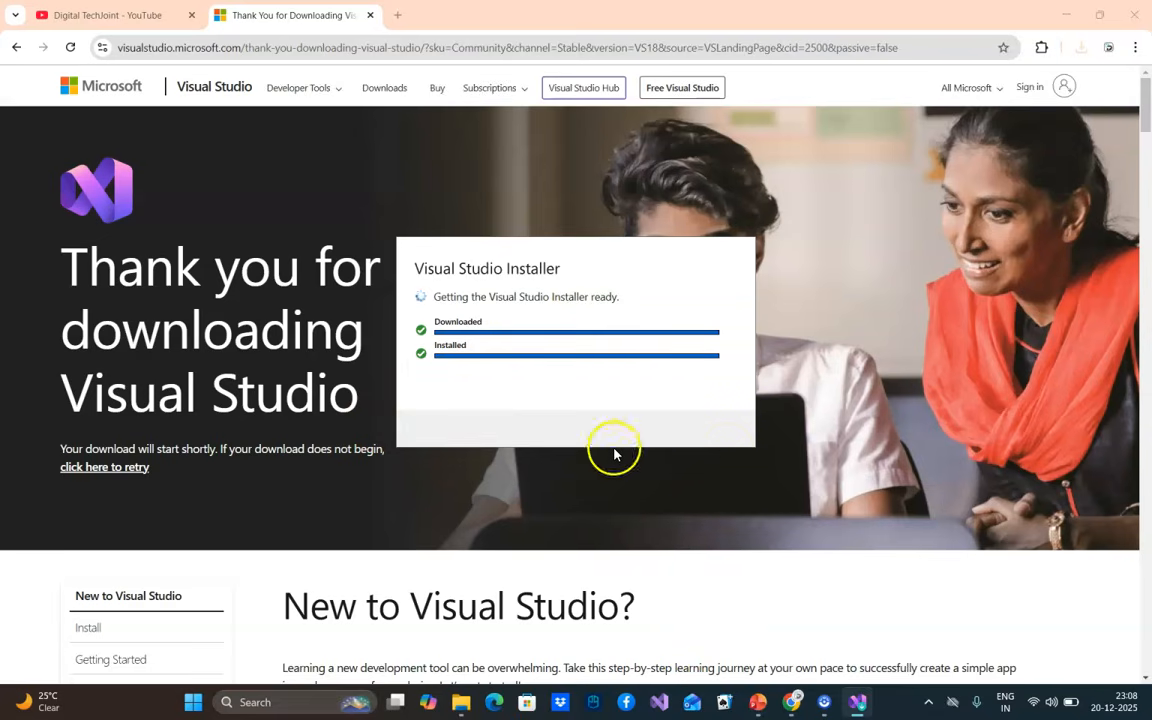
# Choose to select workloads and components manually for Visual Studio Community 2026 and proceed to the workload selection
pyautogui.moveTo(755, 700)
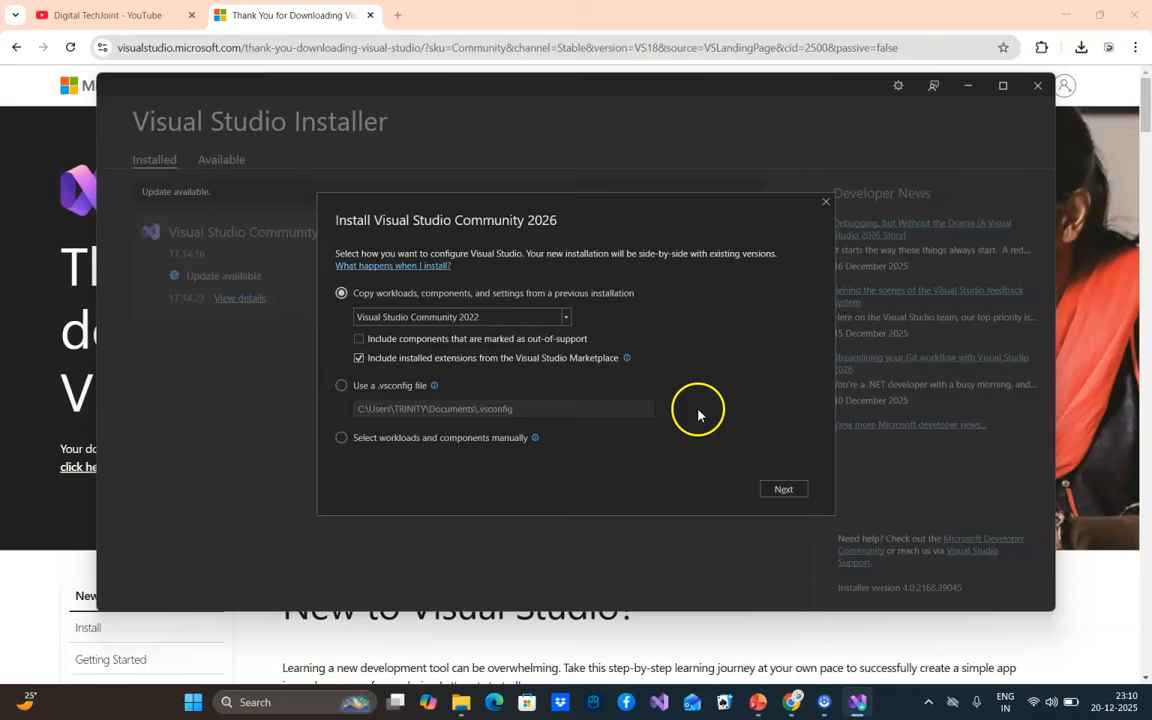
pyautogui.click(341, 437)
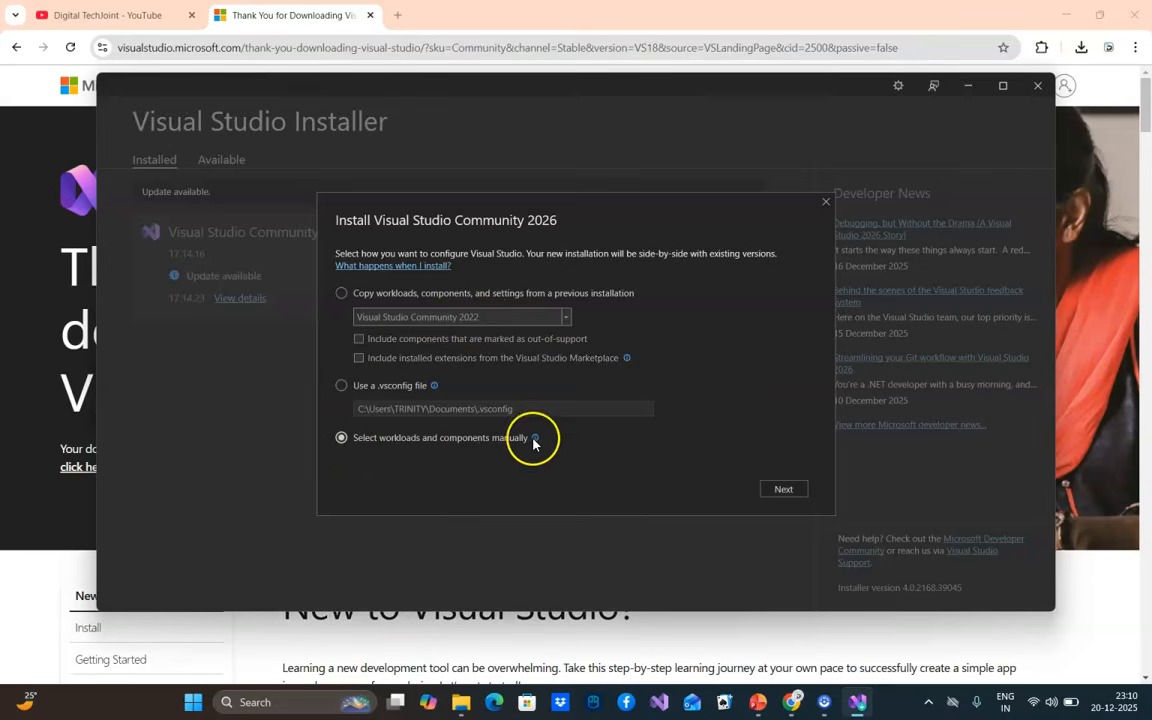
pyautogui.moveTo(534, 440)
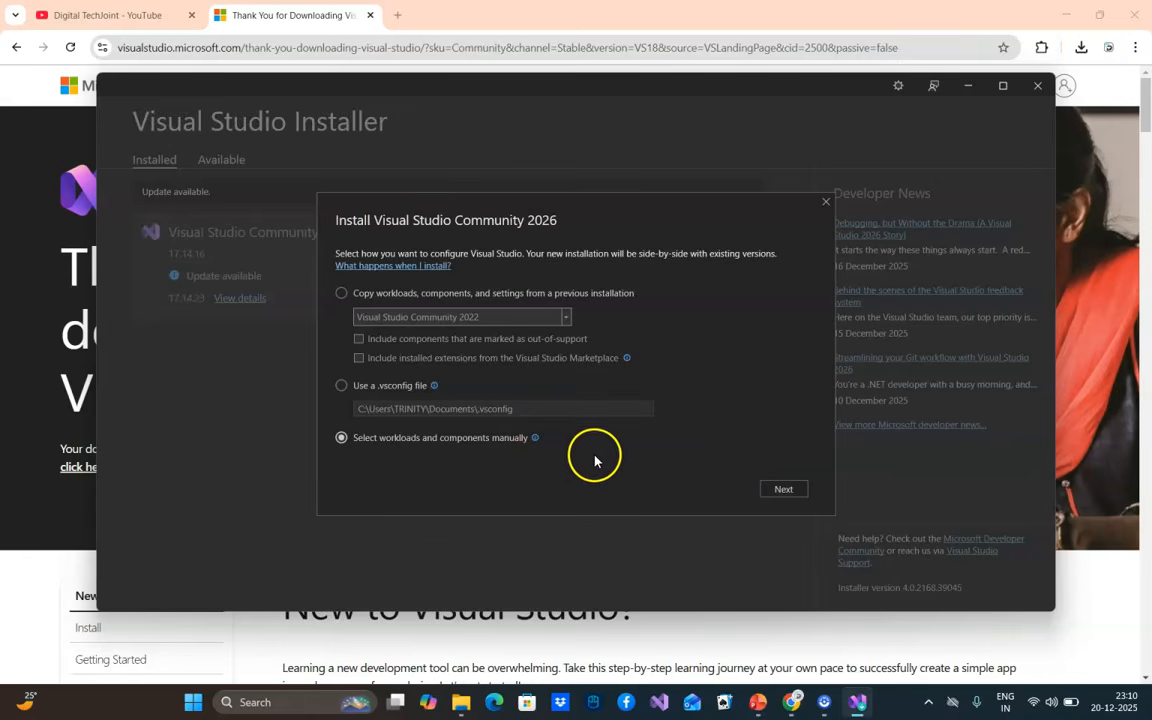
pyautogui.click(789, 491)
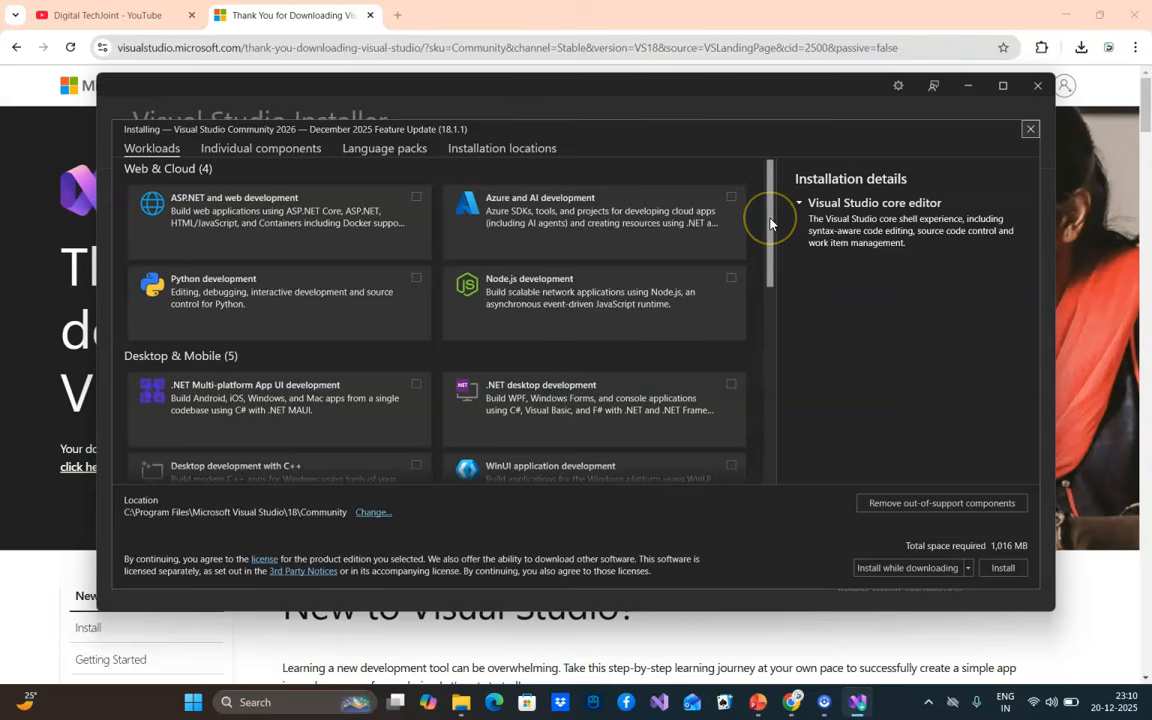
# Select the ASP.NET and web development and .NET desktop development workloads for installation
pyautogui.click(415, 198)
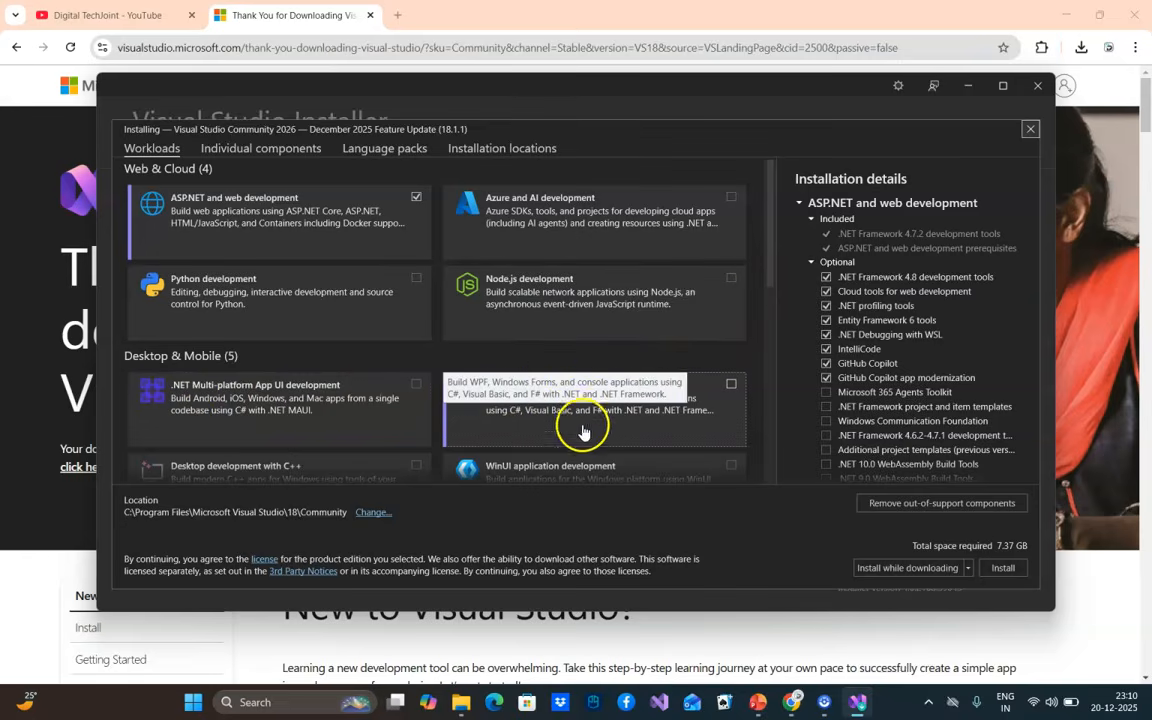
pyautogui.click(731, 387)
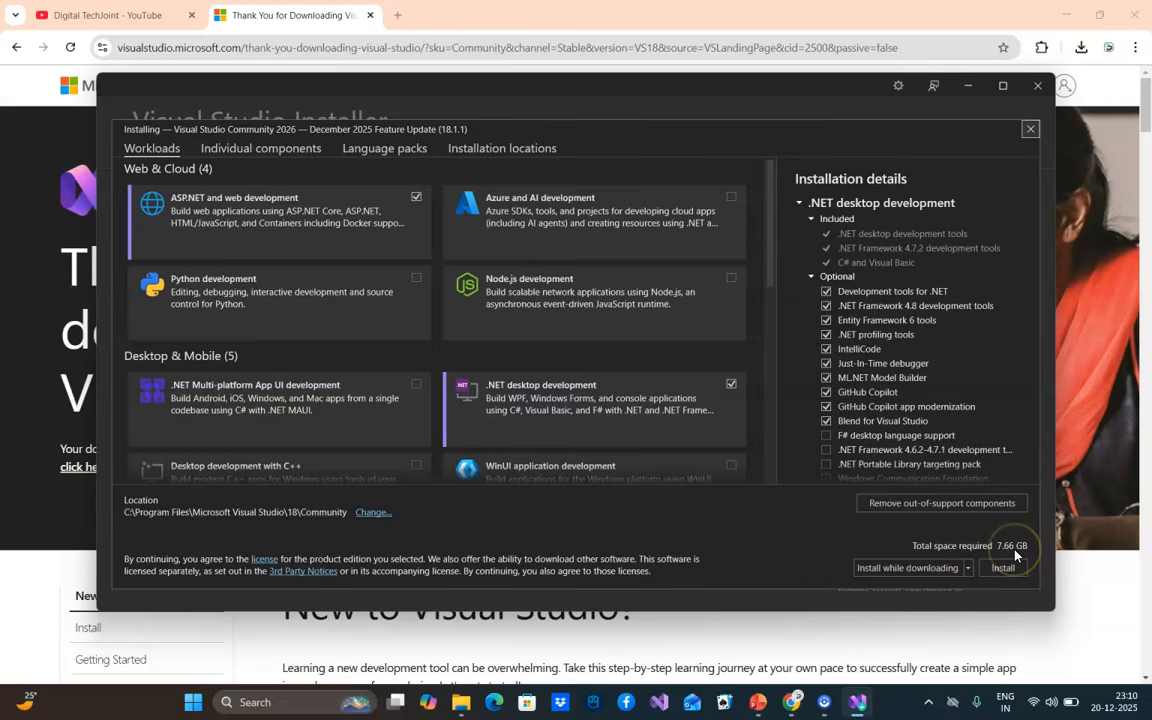
pyautogui.click(731, 386)
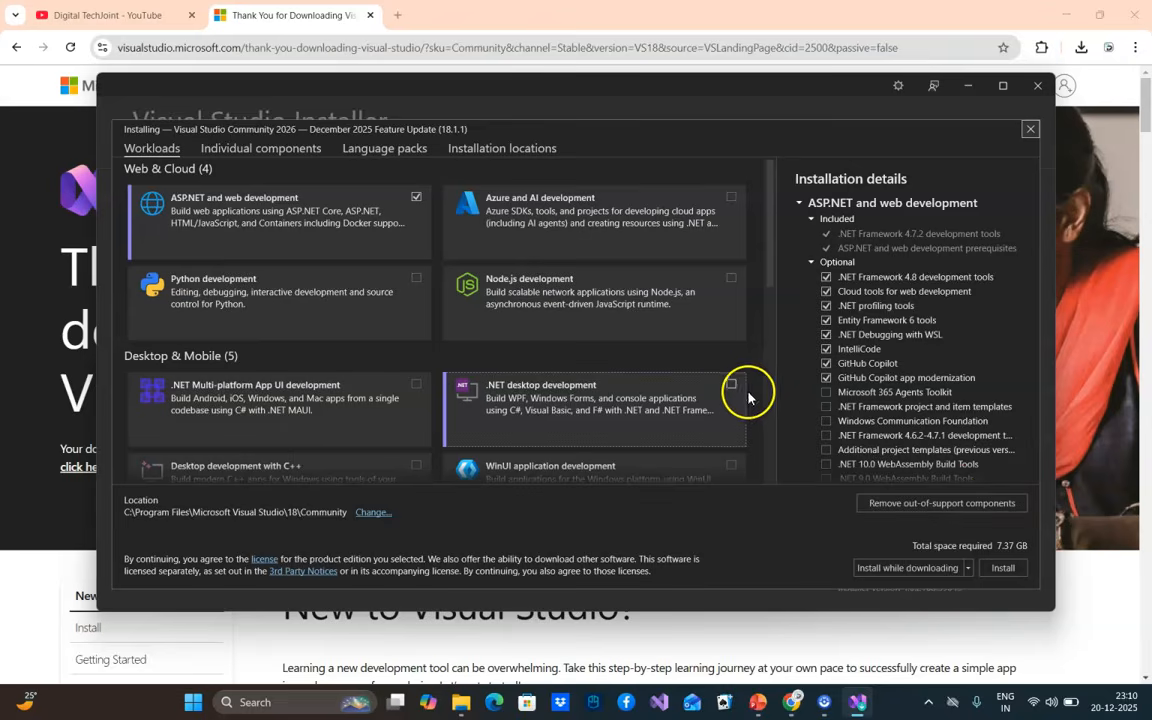
pyautogui.click(731, 386)
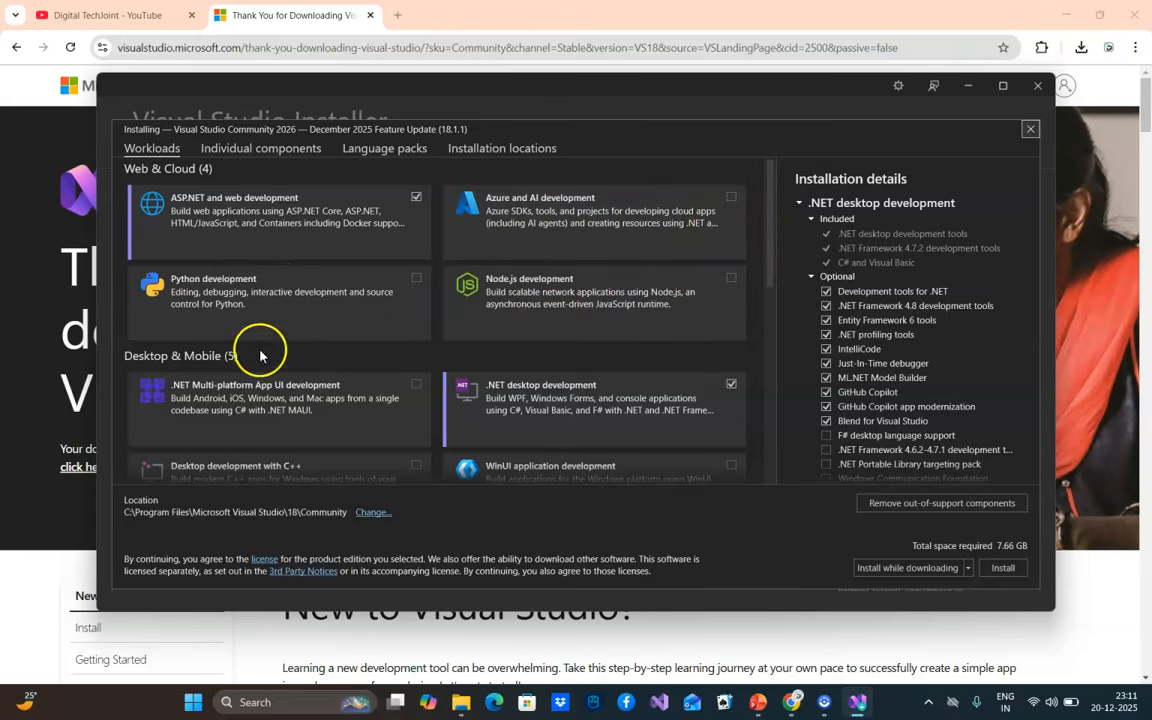
pyautogui.moveTo(767, 231); pyautogui.dragTo(788, 178)
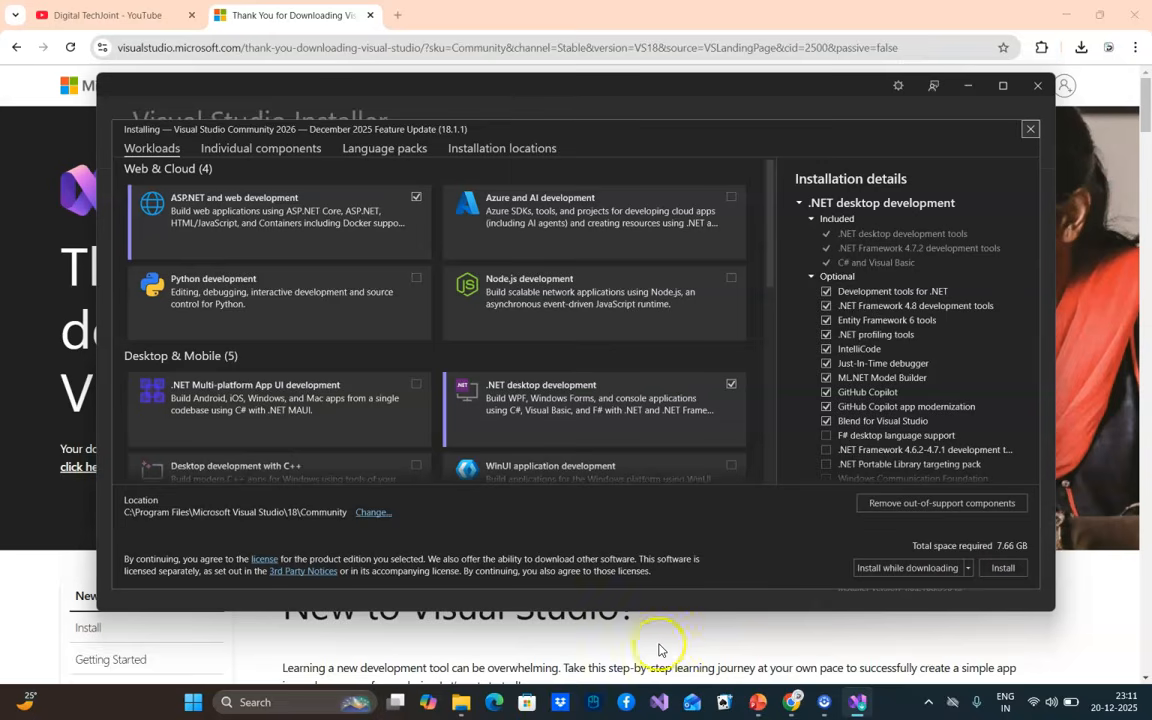
# Check the free space on the C: drive in File Explorer and return to the Visual Studio Installer
pyautogui.moveTo(455, 712)
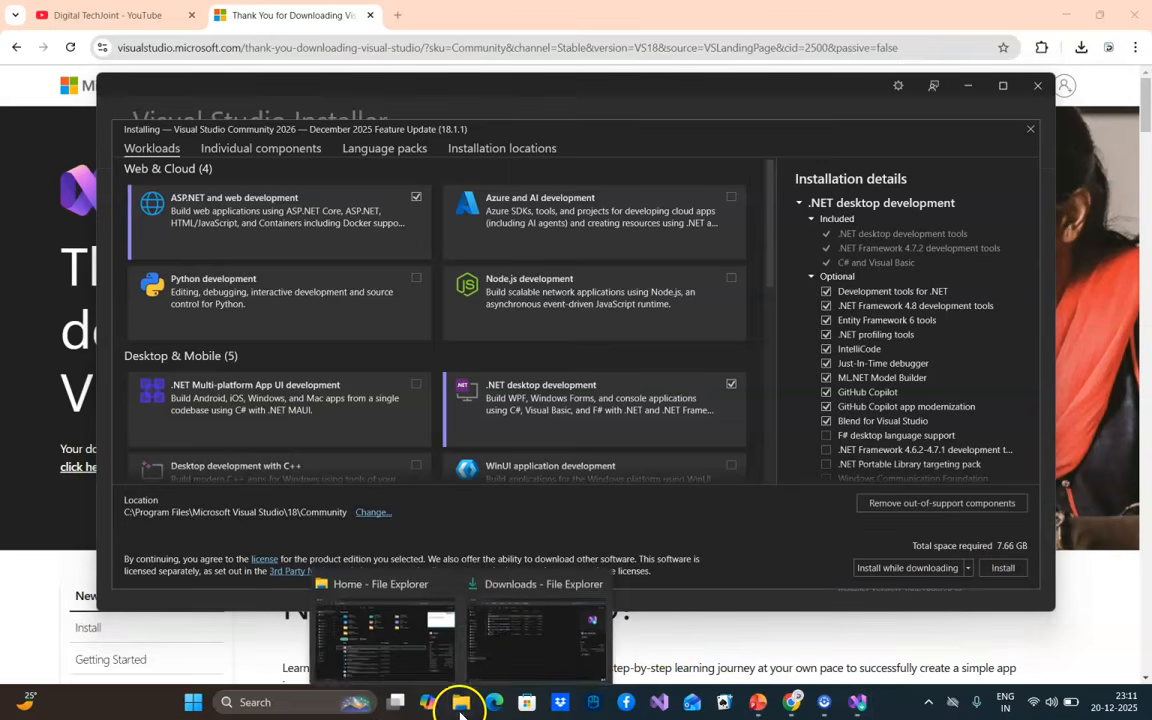
pyautogui.click(430, 635)
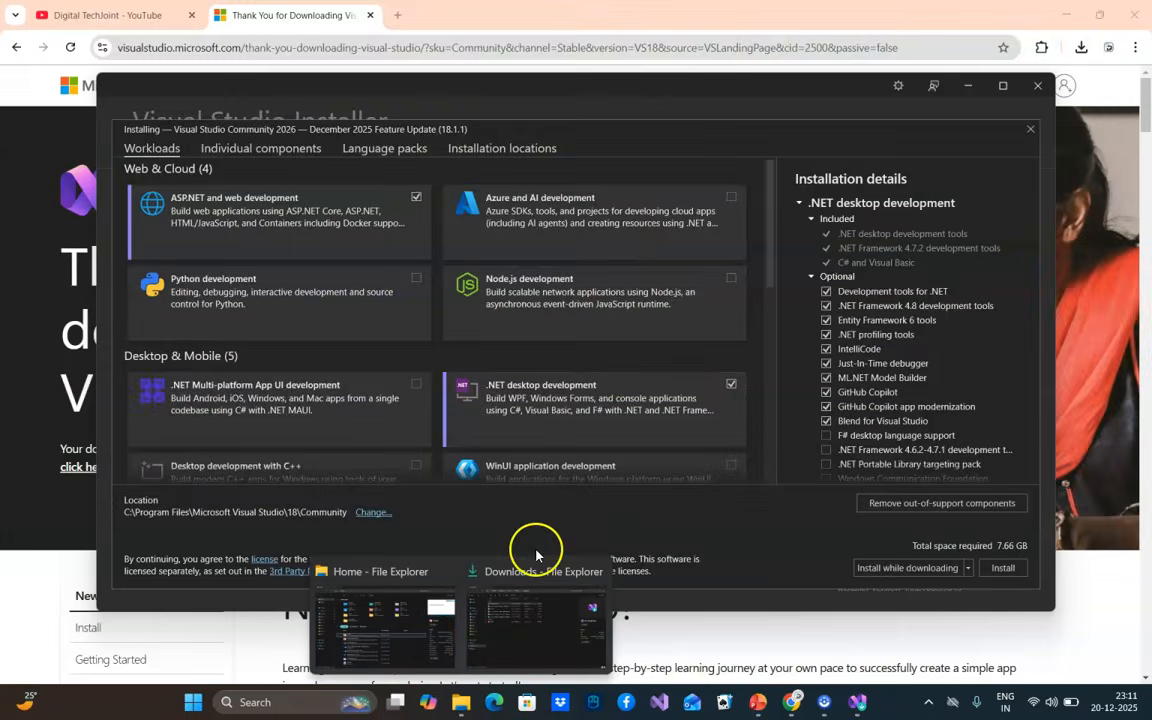
pyautogui.click(480, 590)
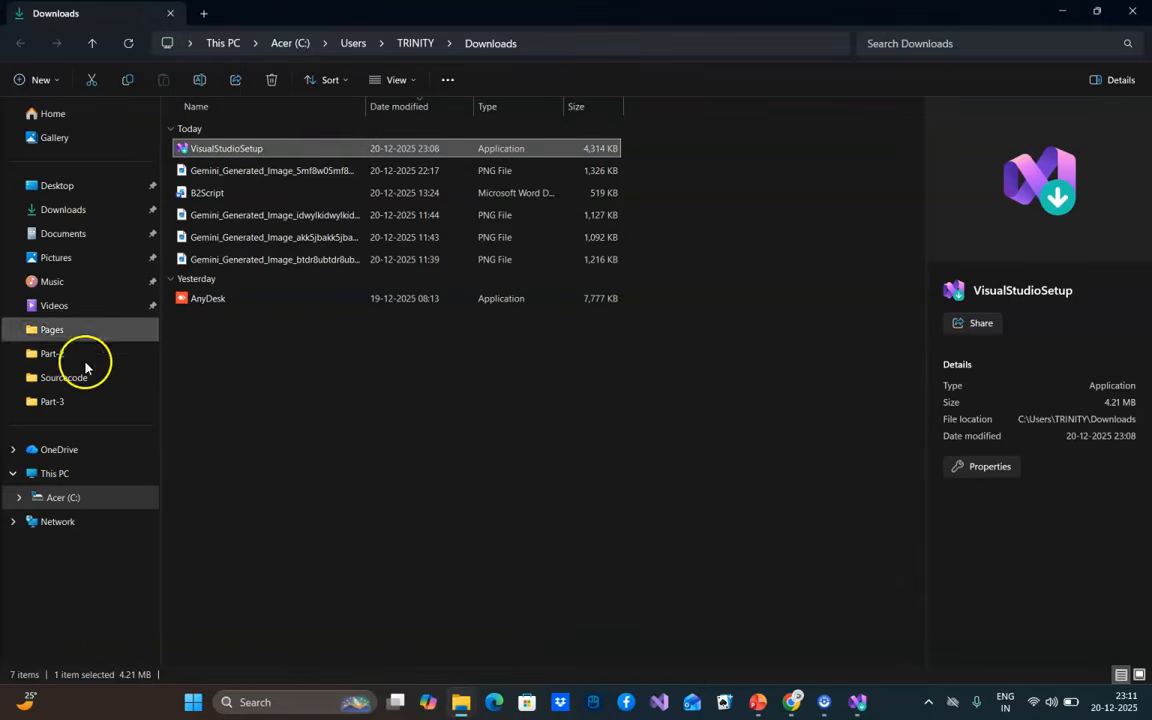
pyautogui.click(56, 472)
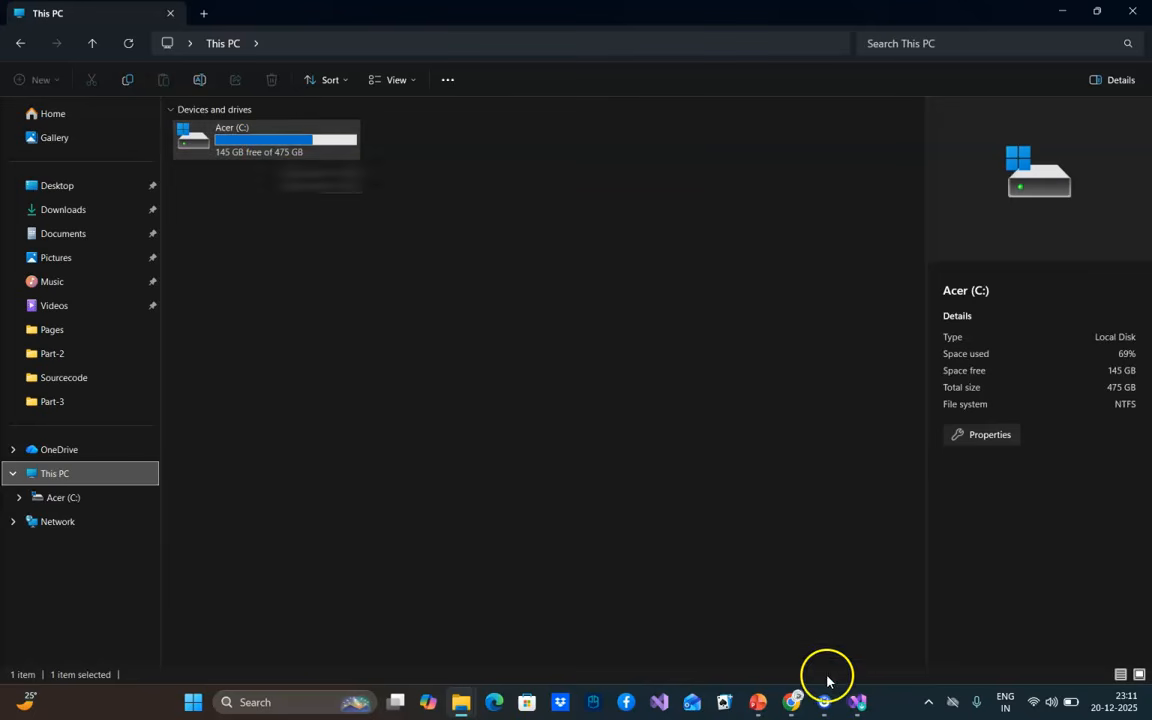
pyautogui.click(857, 703)
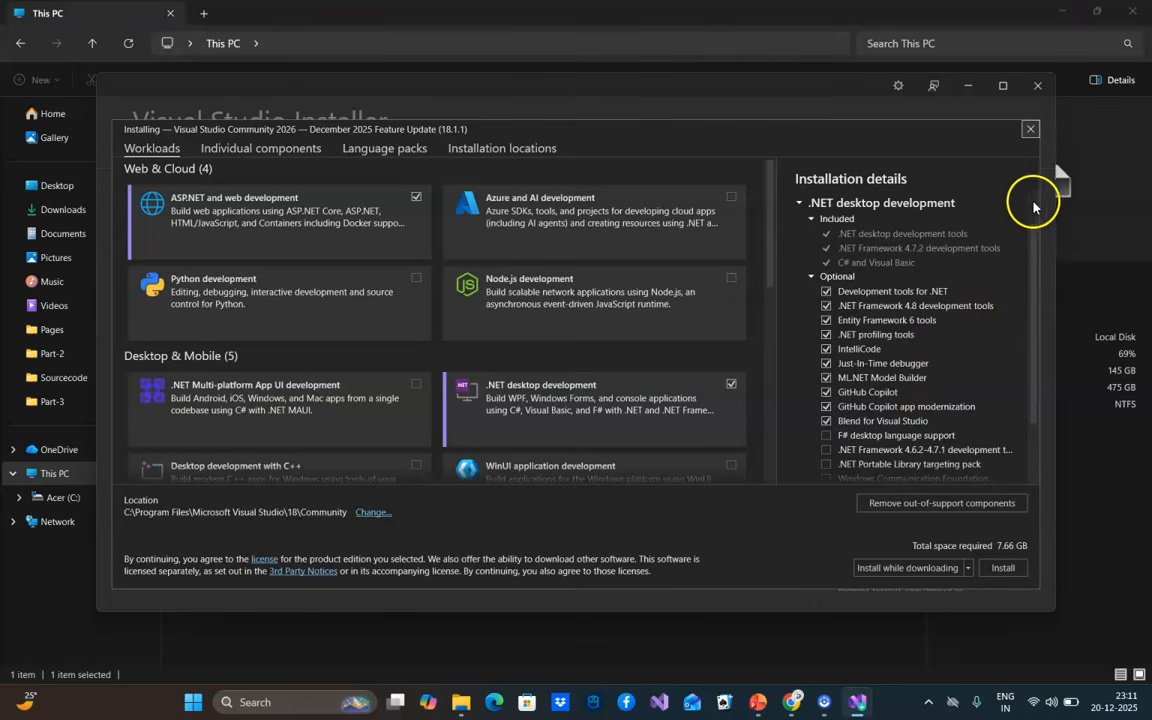
# Examine the included and optional components of the core editor, ASP.NET and .NET desktop workloads in the installation details
pyautogui.moveTo(1034, 242); pyautogui.dragTo(1034, 210)
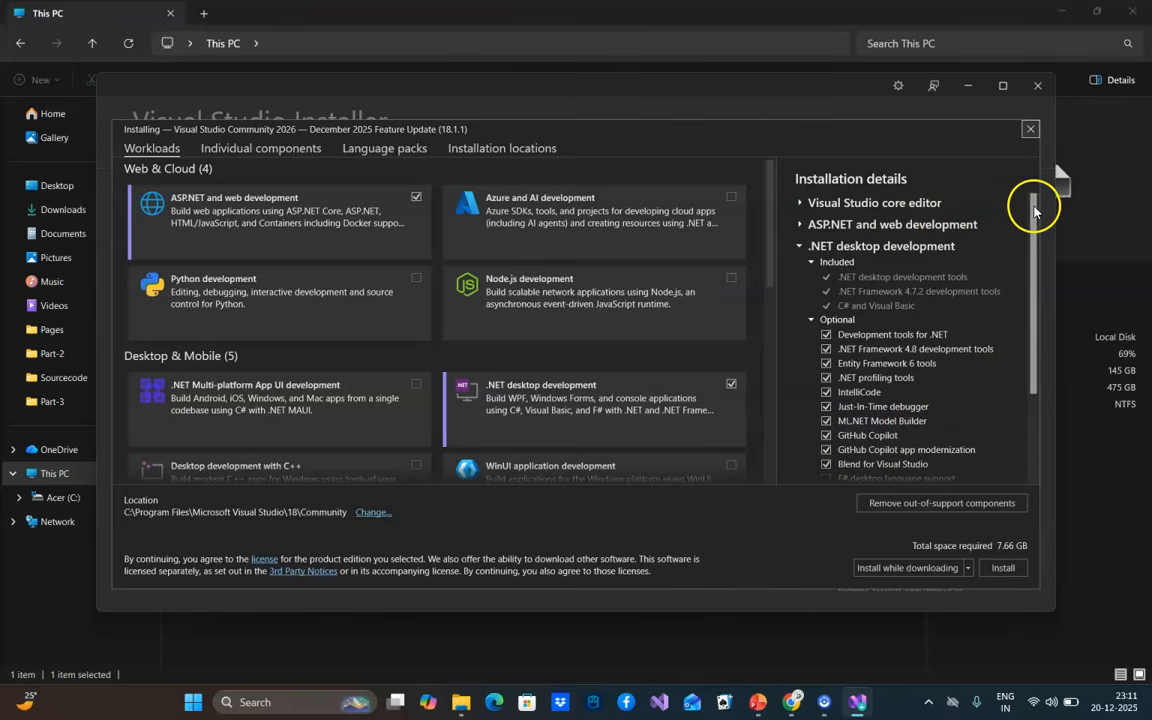
pyautogui.click(840, 203)
pyautogui.click(846, 276)
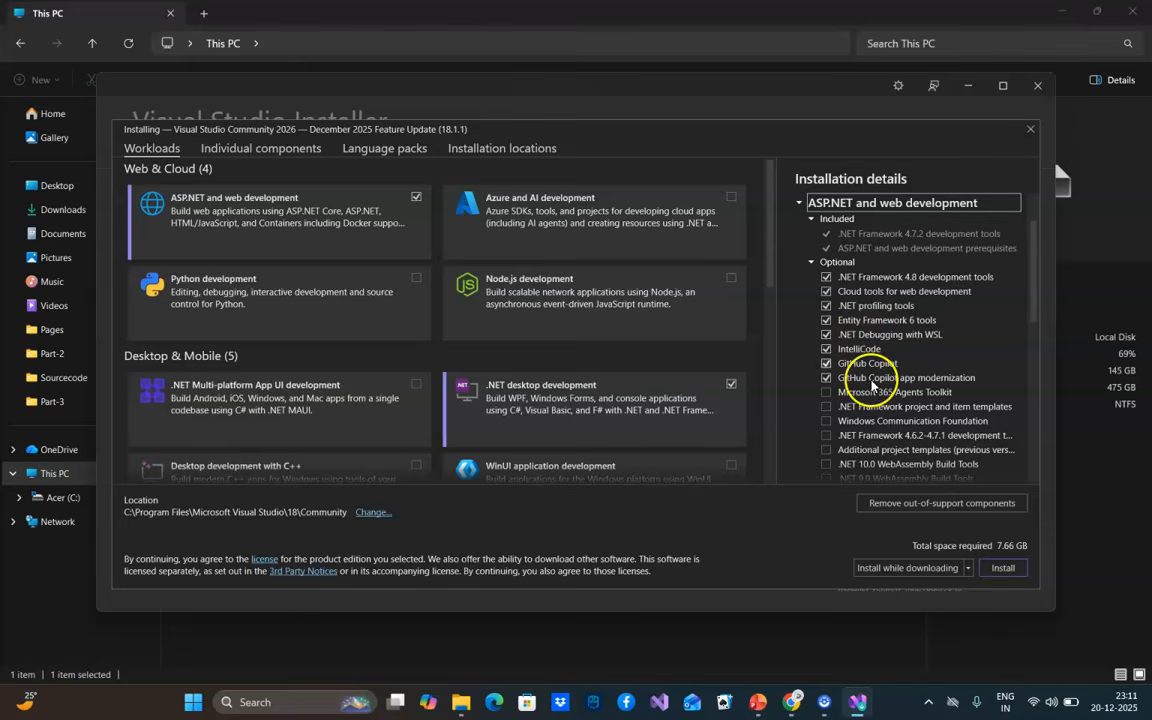
pyautogui.scroll(-5, 948, 375)
pyautogui.scroll(-4, 950, 392)
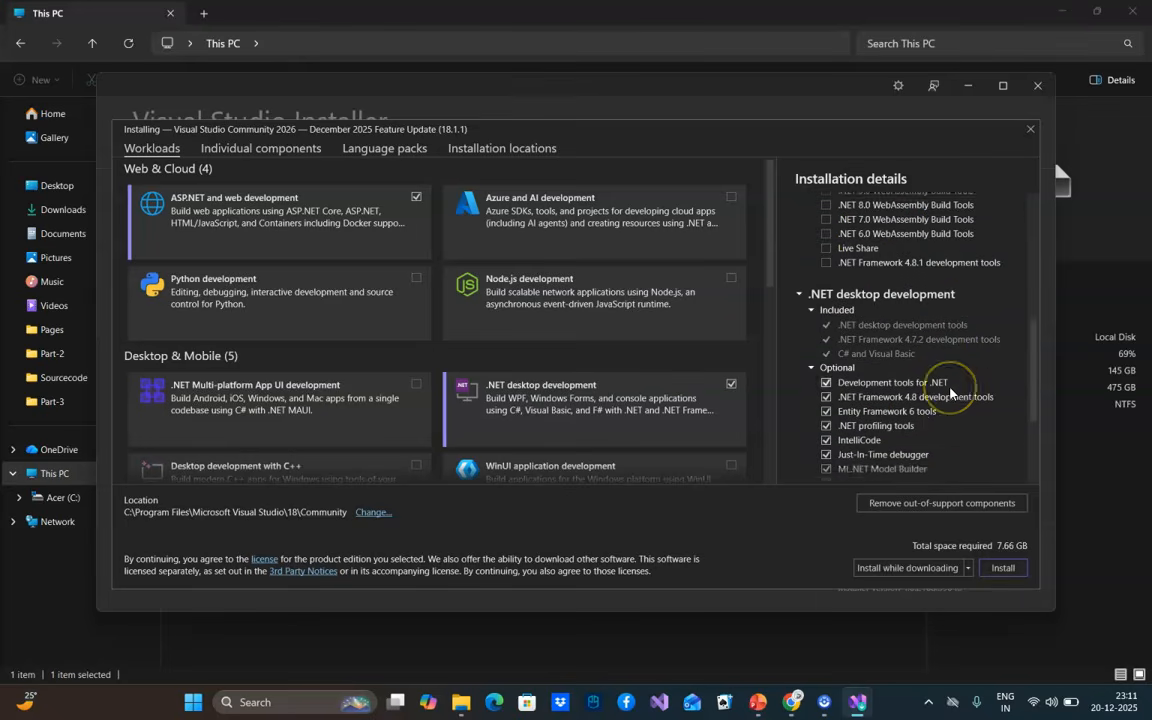
pyautogui.scroll(-1, 950, 392)
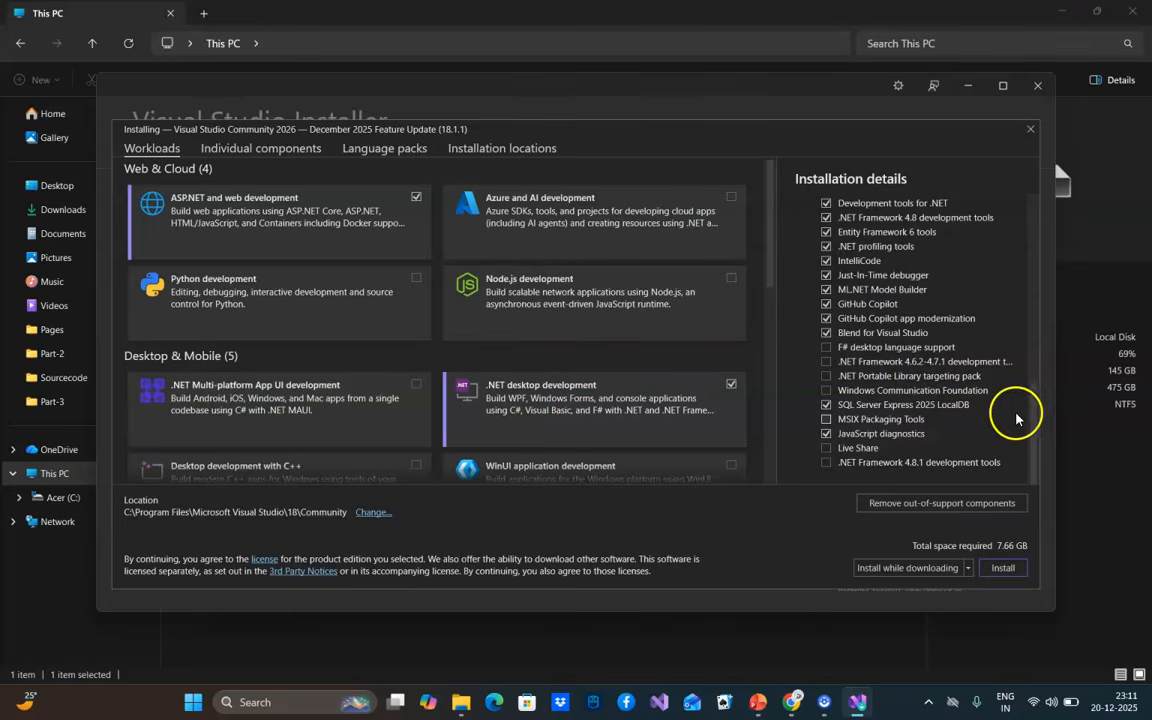
# Remove any out-of-support components from the installation selection and dismiss the resulting notice
pyautogui.click(946, 506)
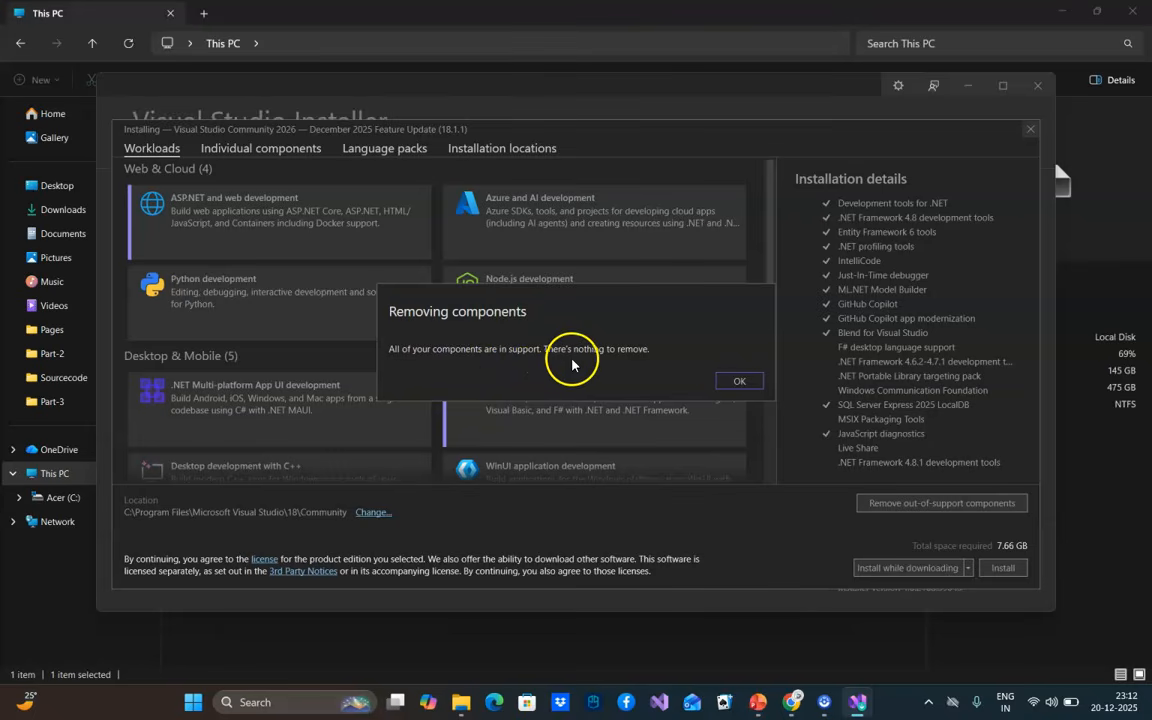
pyautogui.click(736, 381)
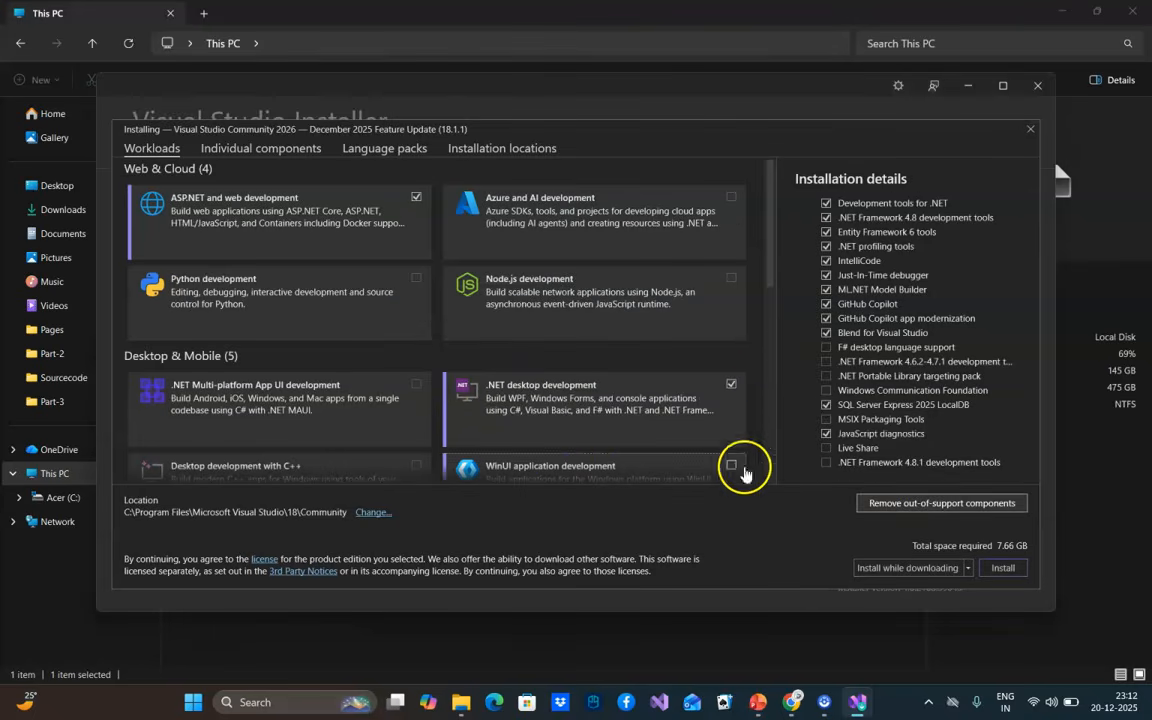
pyautogui.scroll(-3, 905, 442)
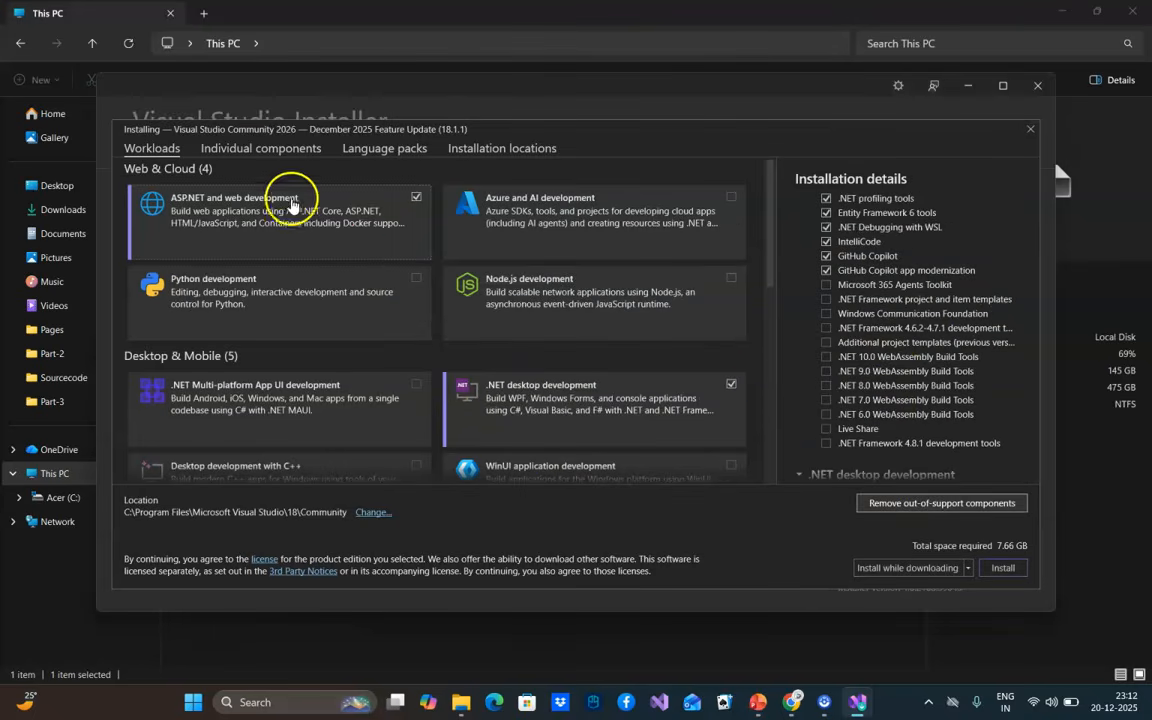
# Review the individual components, language packs and the product installation location
pyautogui.click(248, 155)
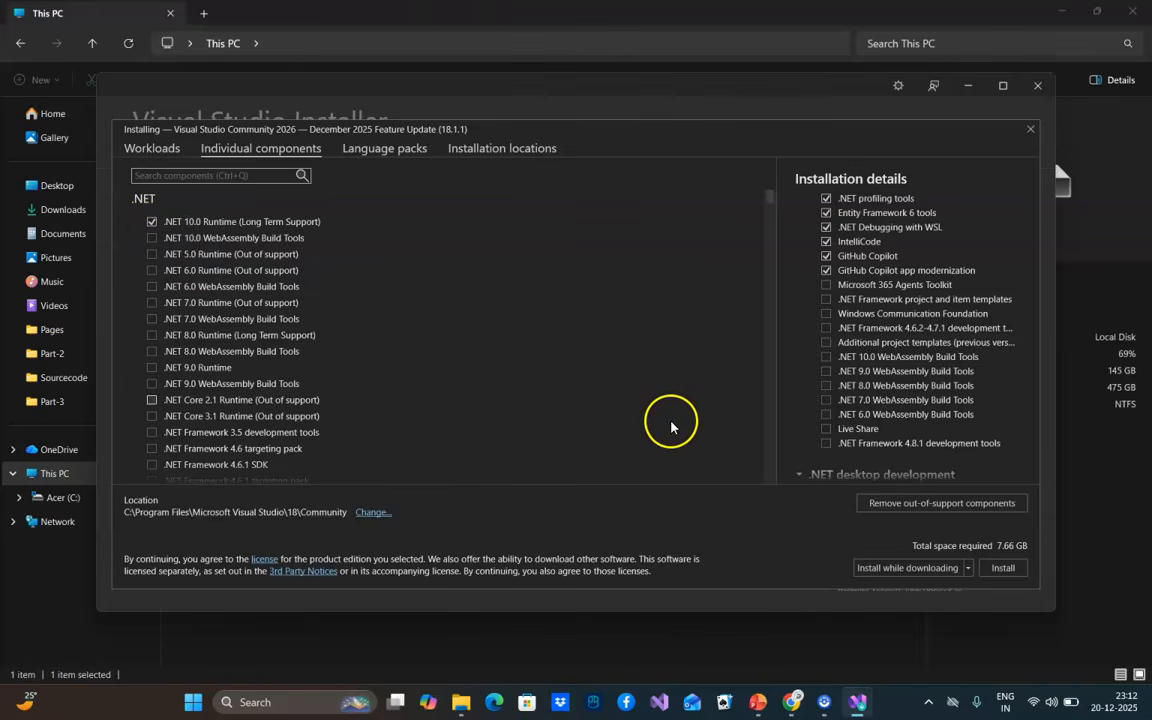
pyautogui.click(379, 155)
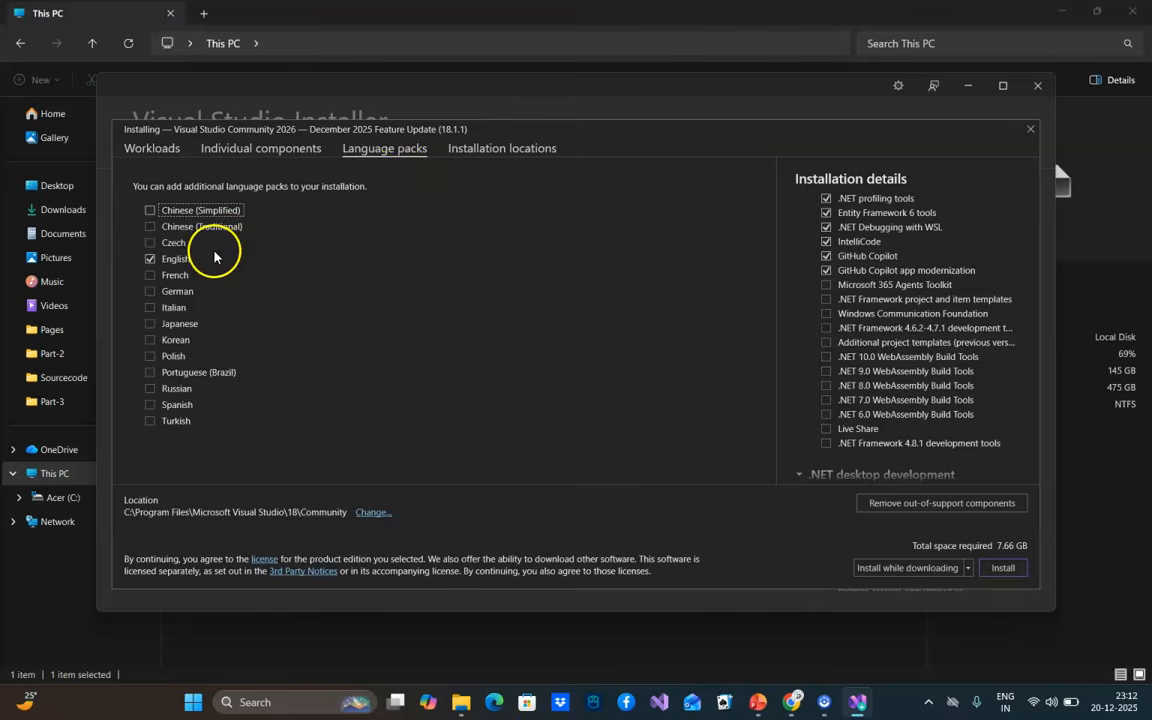
pyautogui.click(508, 149)
pyautogui.click(404, 196)
pyautogui.moveTo(404, 196); pyautogui.dragTo(160, 196)
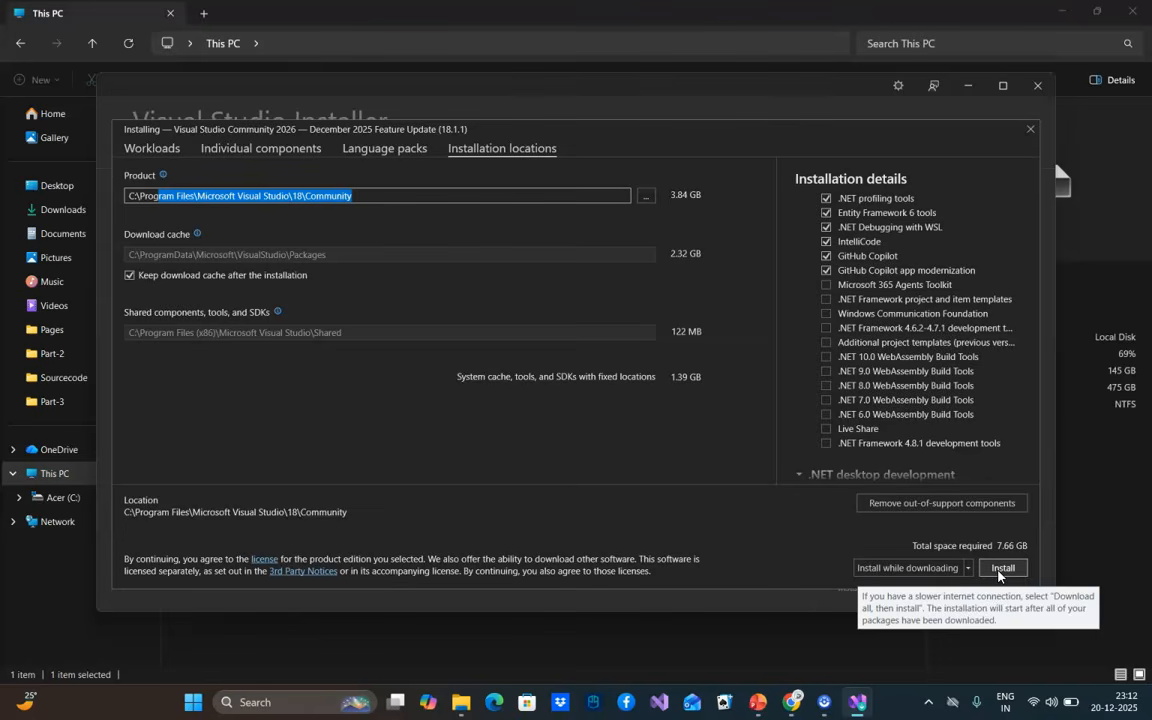
# Set the installation mode to Install while downloading and start installing Visual Studio Community 2026
pyautogui.click(1002, 572)
pyautogui.click(967, 569)
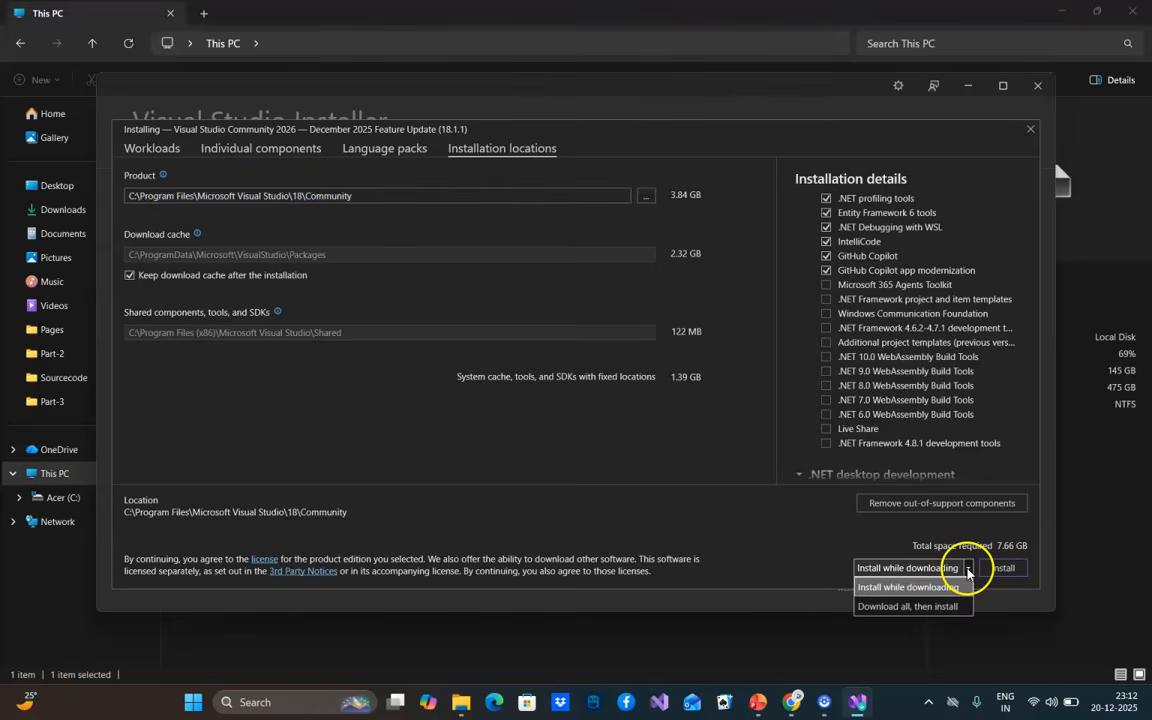
pyautogui.click(905, 588)
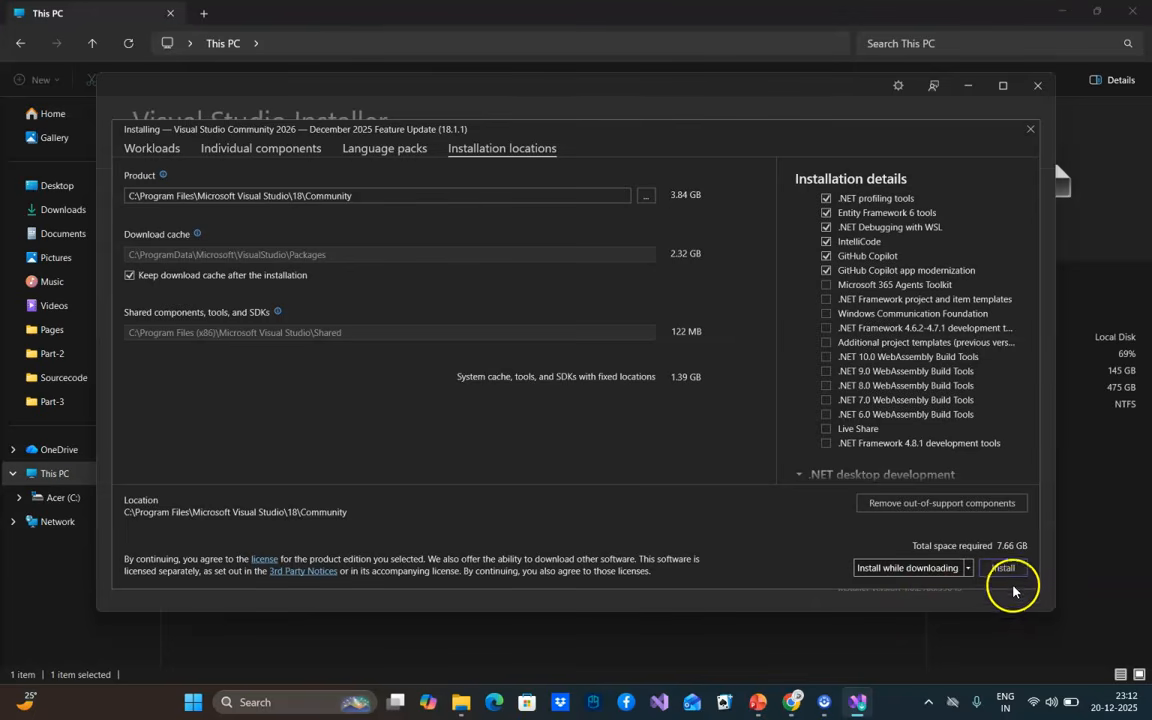
pyautogui.click(1003, 568)
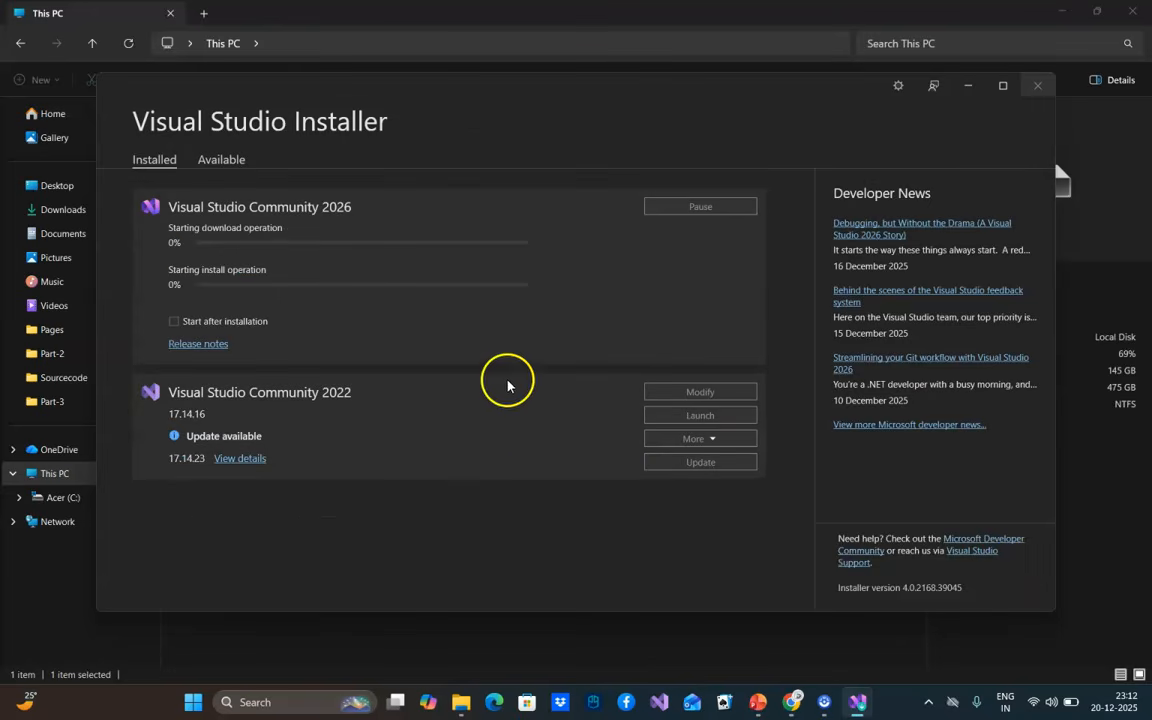
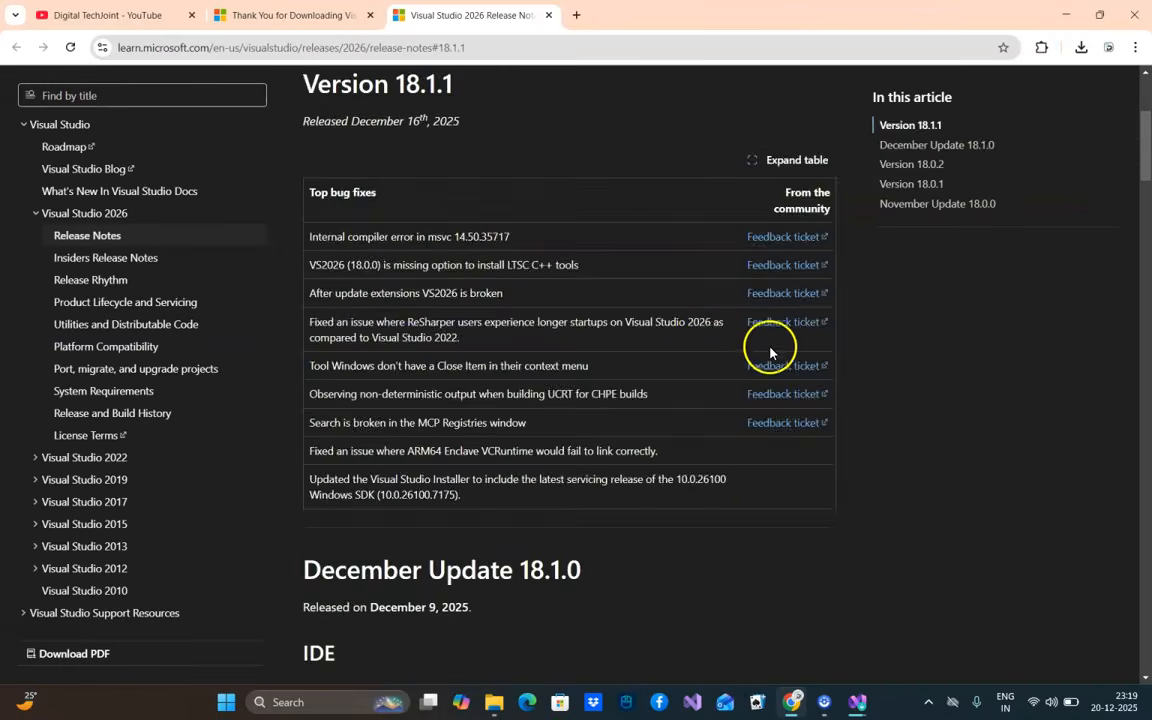
# Review the Visual Studio 2026 release notes for version 18.1.1 and return to the Visual Studio Installer's progress view
pyautogui.scroll(-10, 895, 383)
pyautogui.moveTo(1142, 213); pyautogui.dragTo(1146, 80)
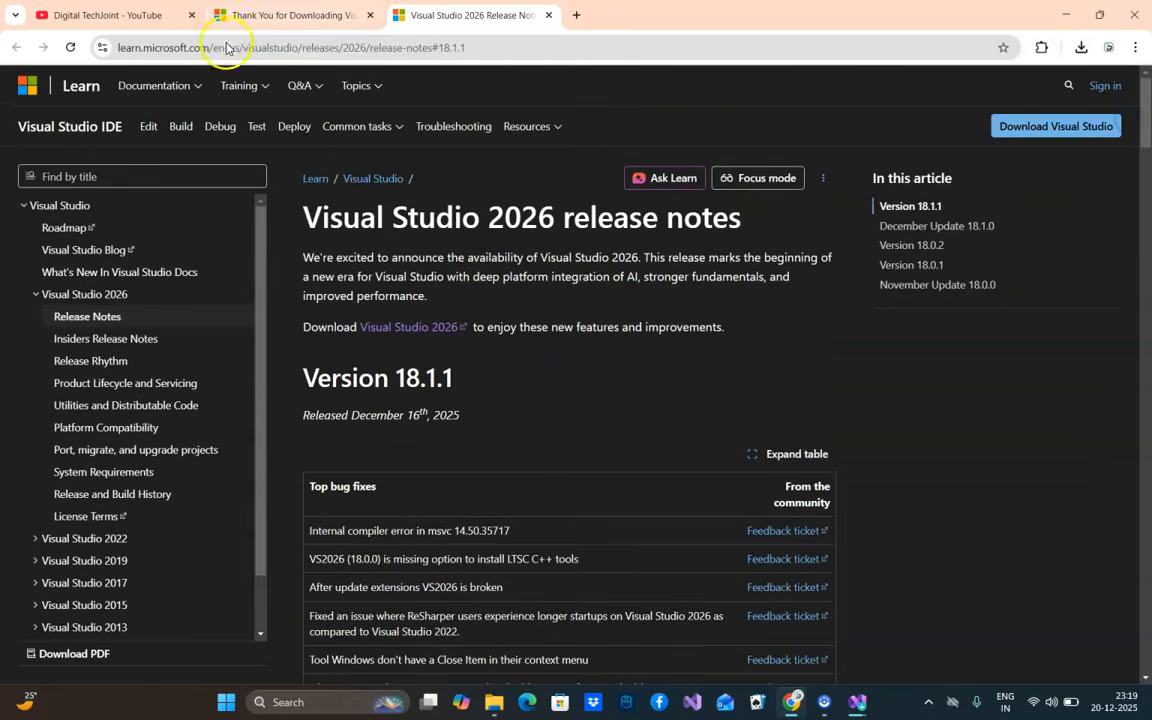
pyautogui.click(845, 705)
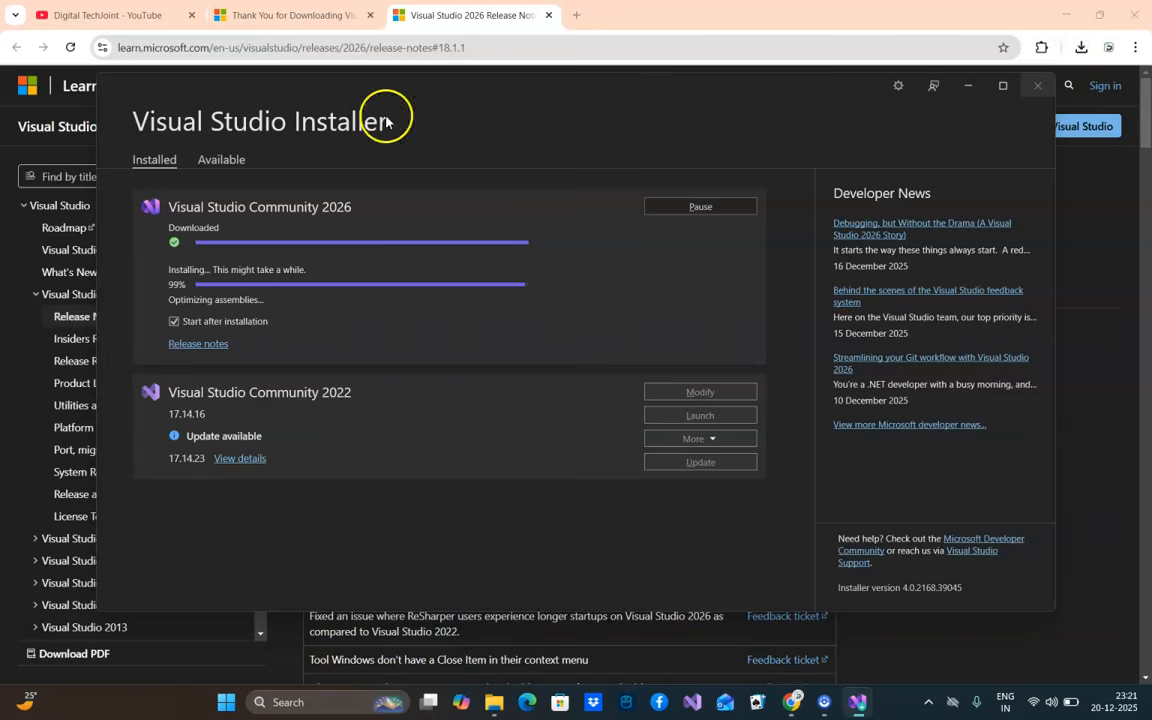
# Browse the Digital TechJoint YouTube channel's home page in the browser
pyautogui.click(112, 17)
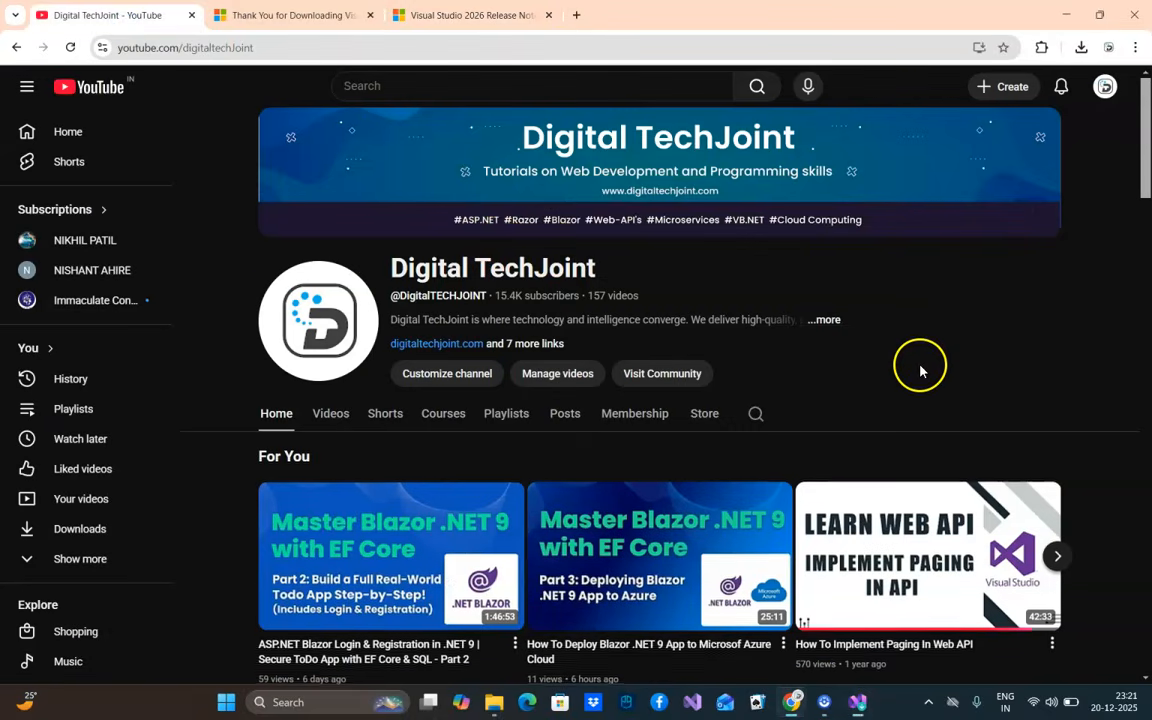
pyautogui.scroll(-3, 920, 368)
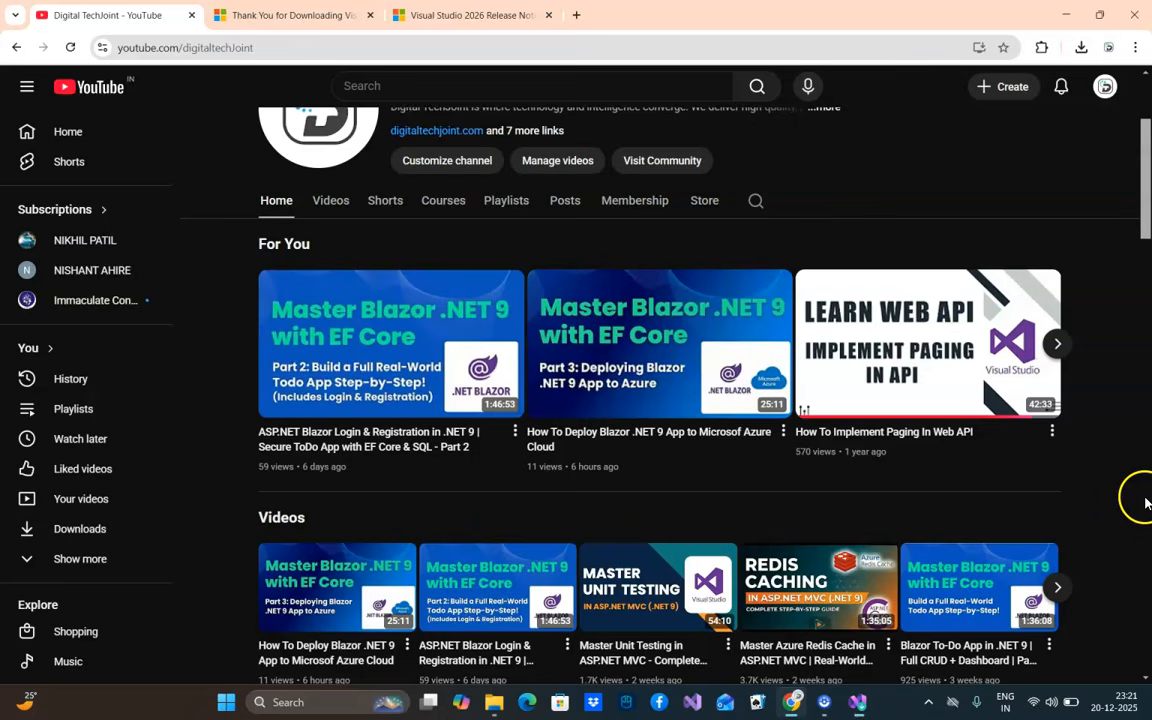
pyautogui.scroll(-3, 1142, 493)
pyautogui.scroll(5, 1125, 485)
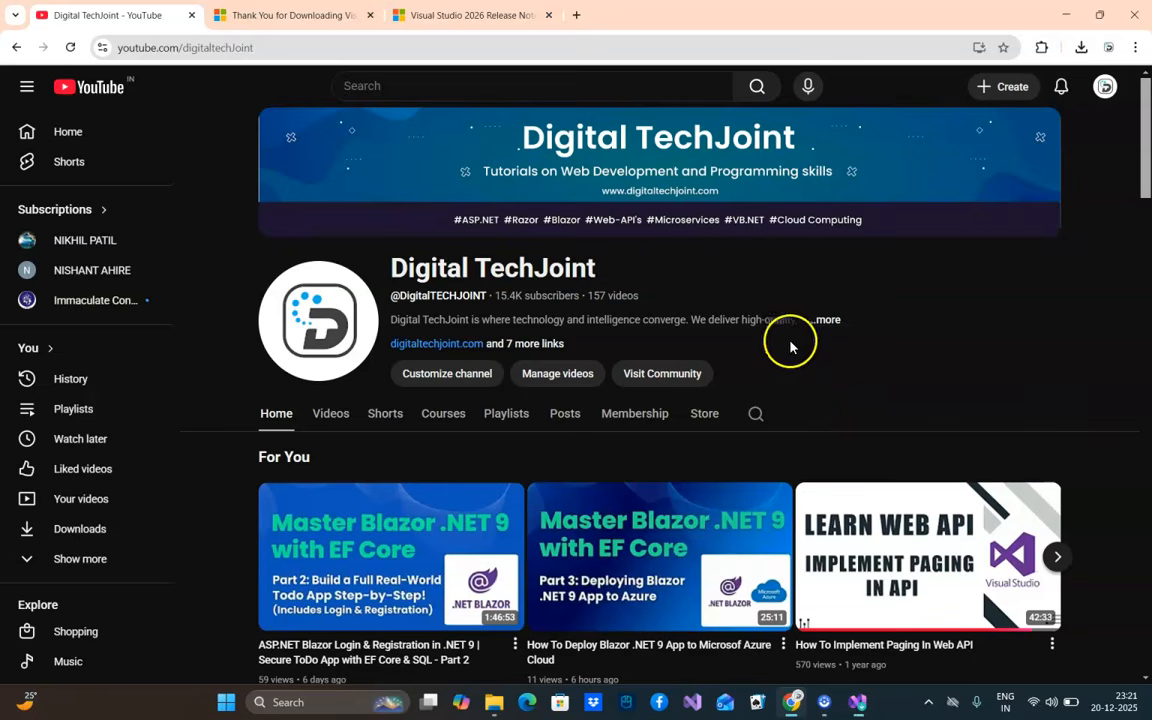
# Return to the Visual Studio Installer, postpone the GitHub Copilot Free sign-up and launch Visual Studio Community 2026
pyautogui.click(858, 701)
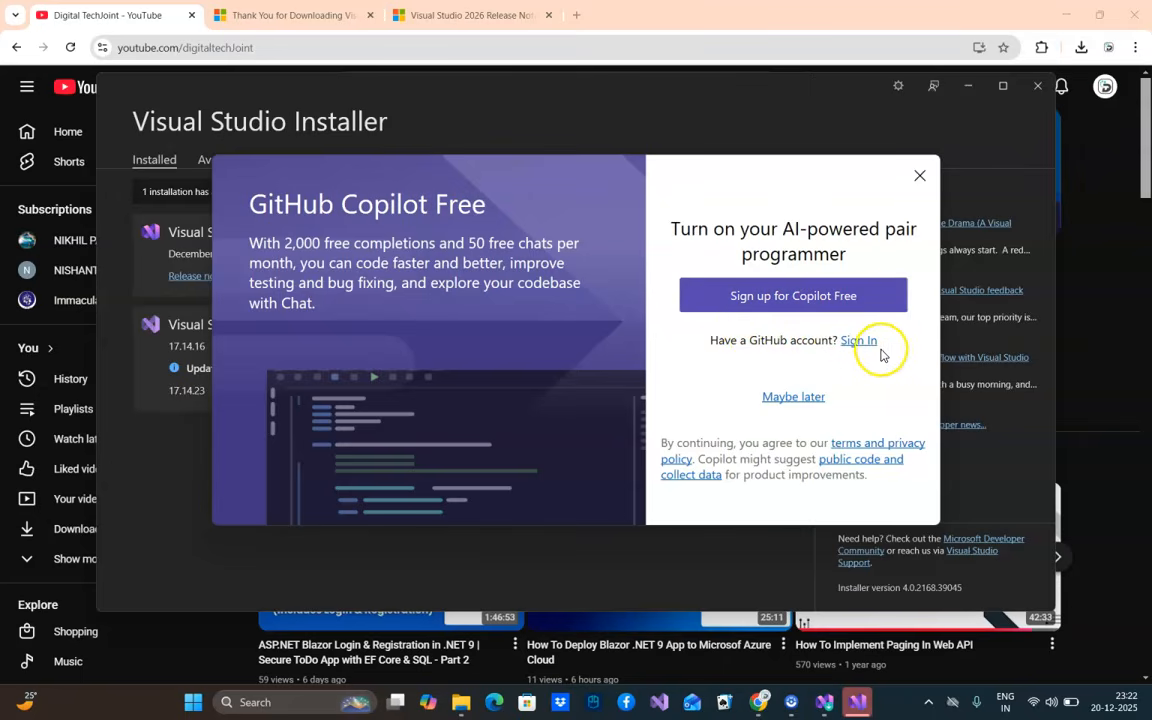
pyautogui.click(792, 398)
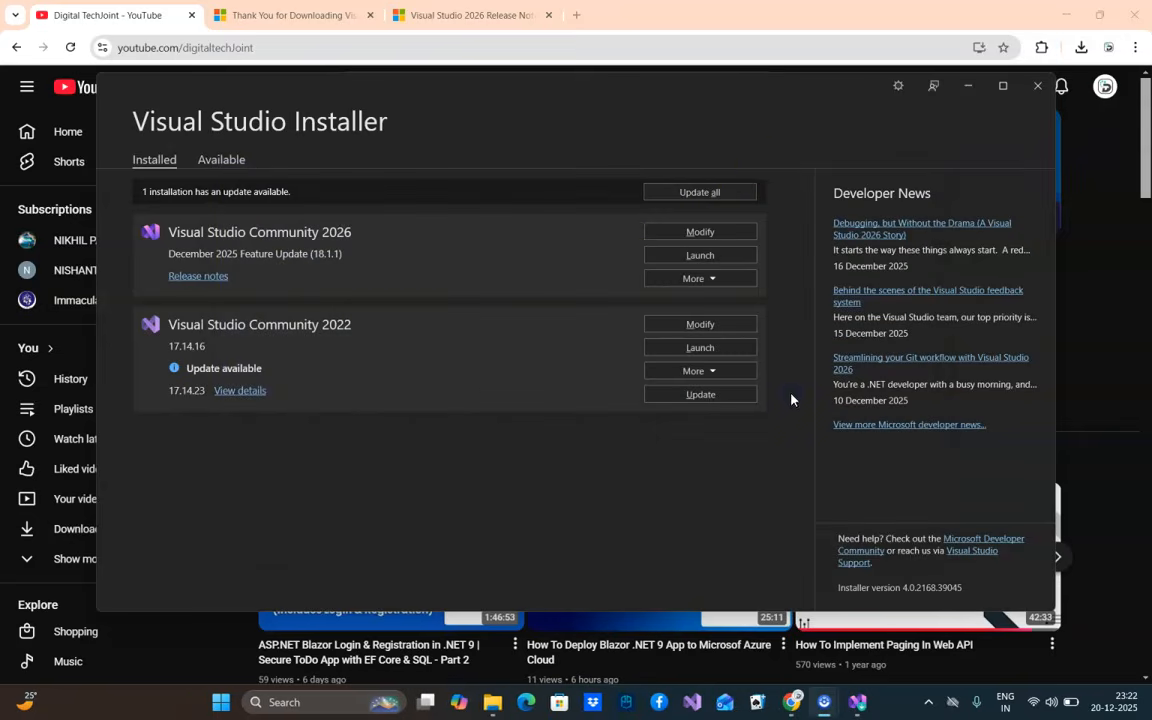
pyautogui.click(699, 256)
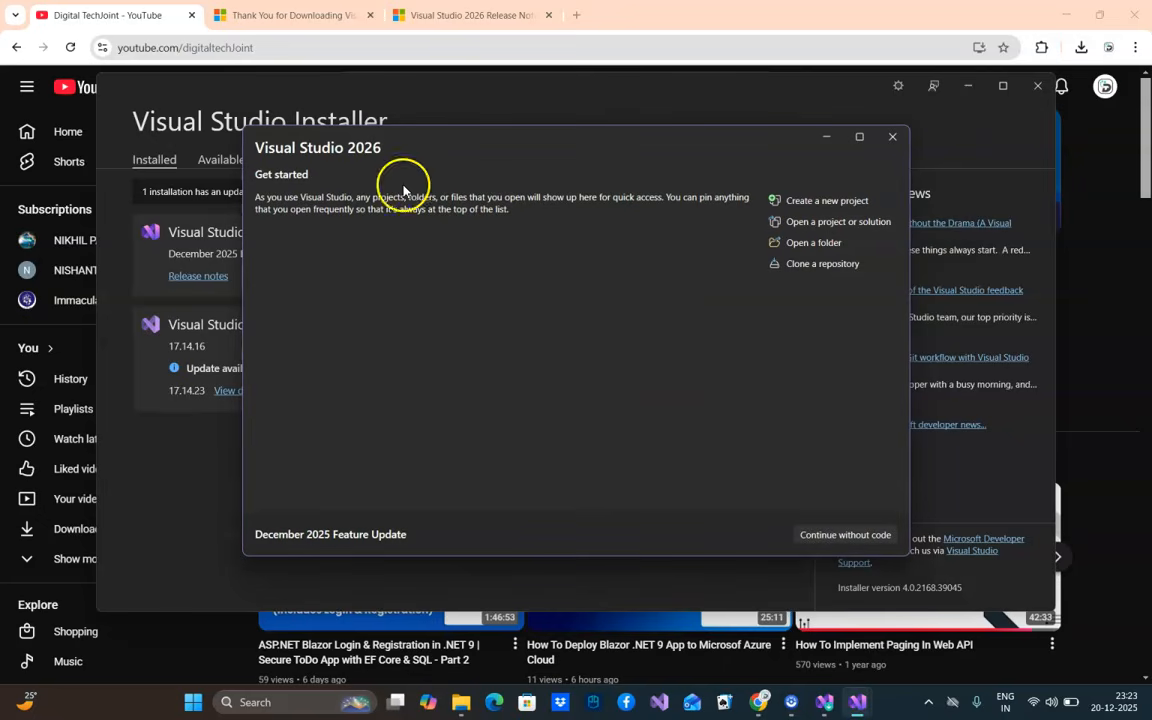
# Start a new project from the C# ASP.NET Core Web App (Model-View-Controller) template, searching the templates for "mvc"
pyautogui.click(822, 204)
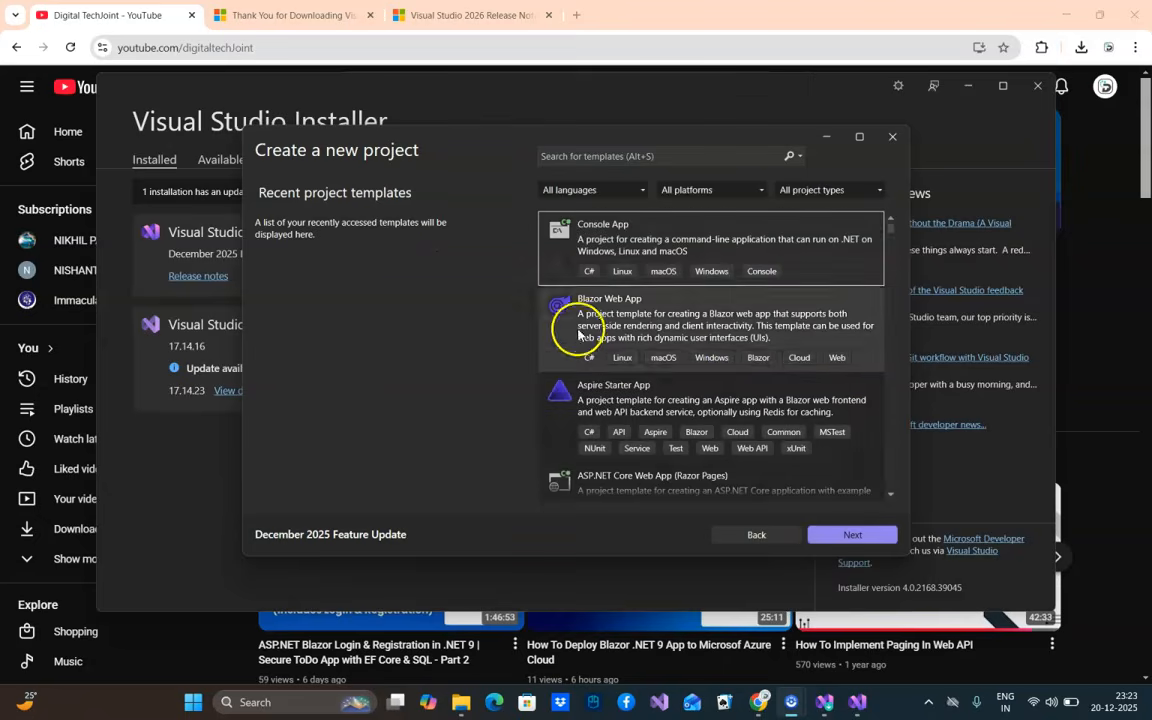
pyautogui.scroll(-5, 617, 355)
pyautogui.scroll(2, 629, 370)
pyautogui.scroll(2, 630, 372)
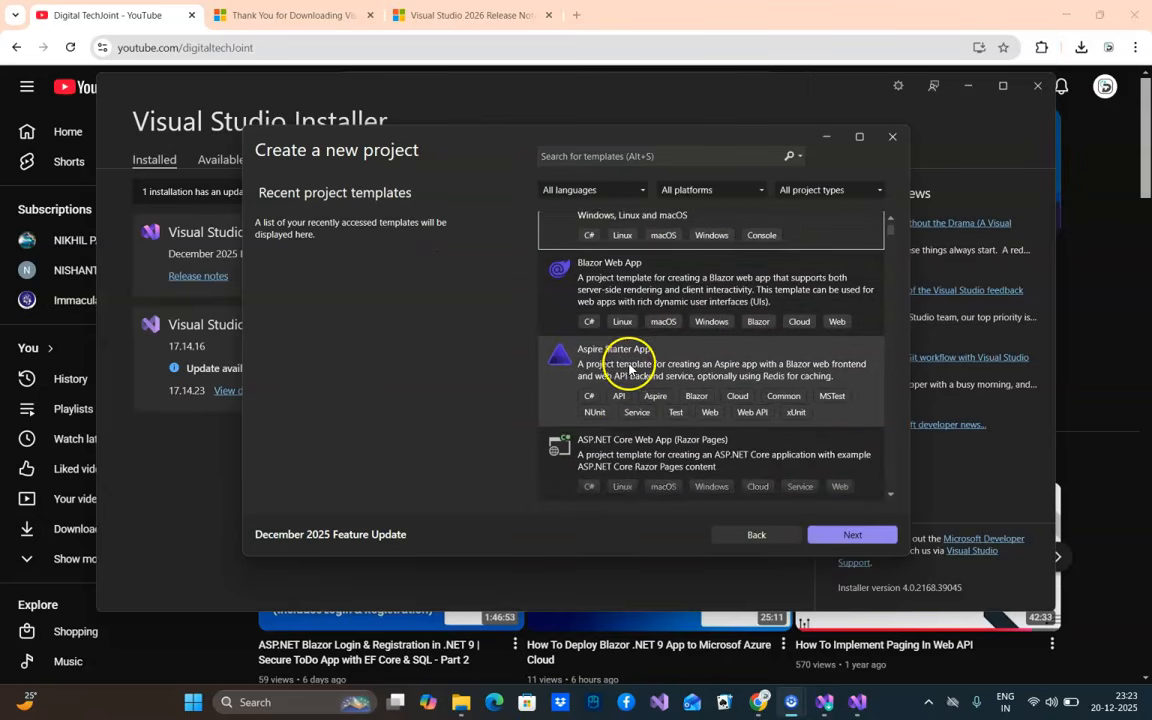
pyautogui.scroll(2, 700, 340)
pyautogui.click(619, 155)
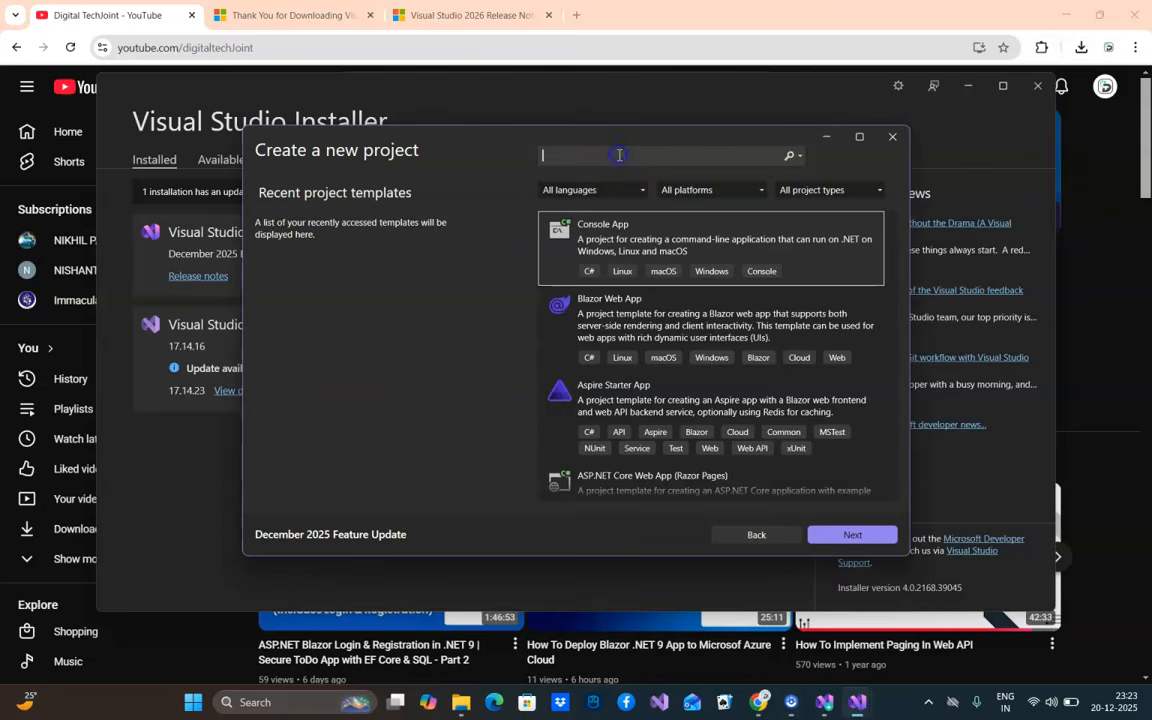
pyautogui.write('mvc')
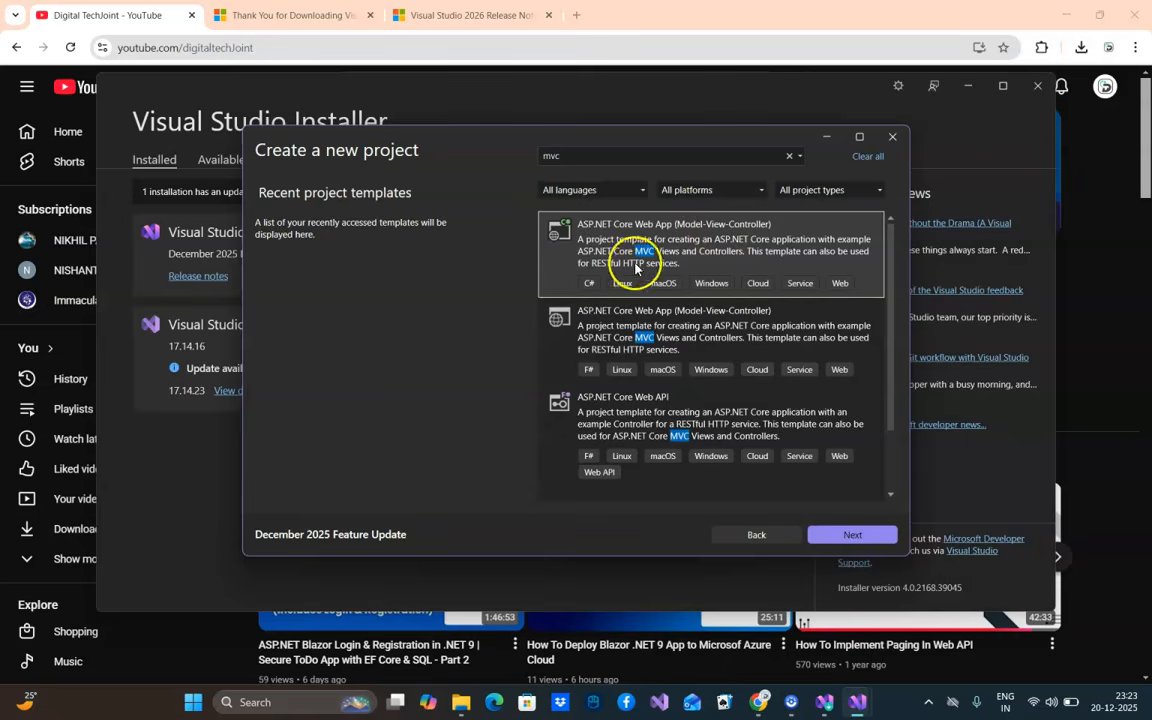
pyautogui.click(848, 537)
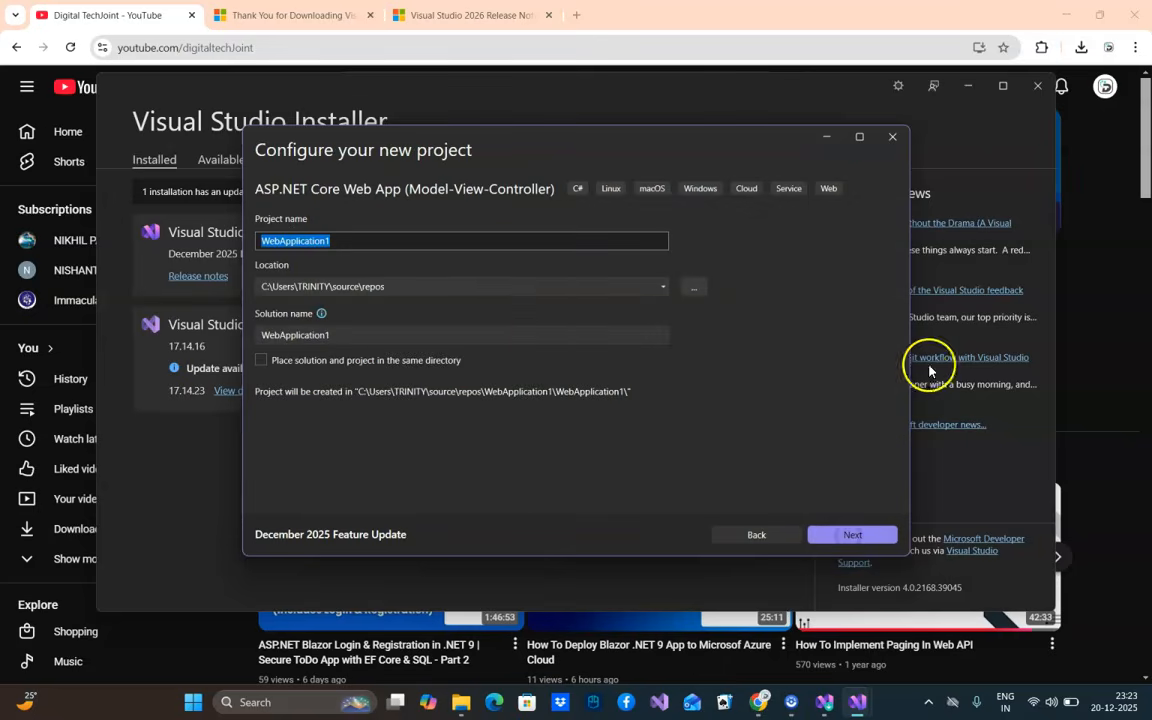
# Name the project HelloWorld, set its location to C:\demo and continue to the additional project information
pyautogui.write('H')
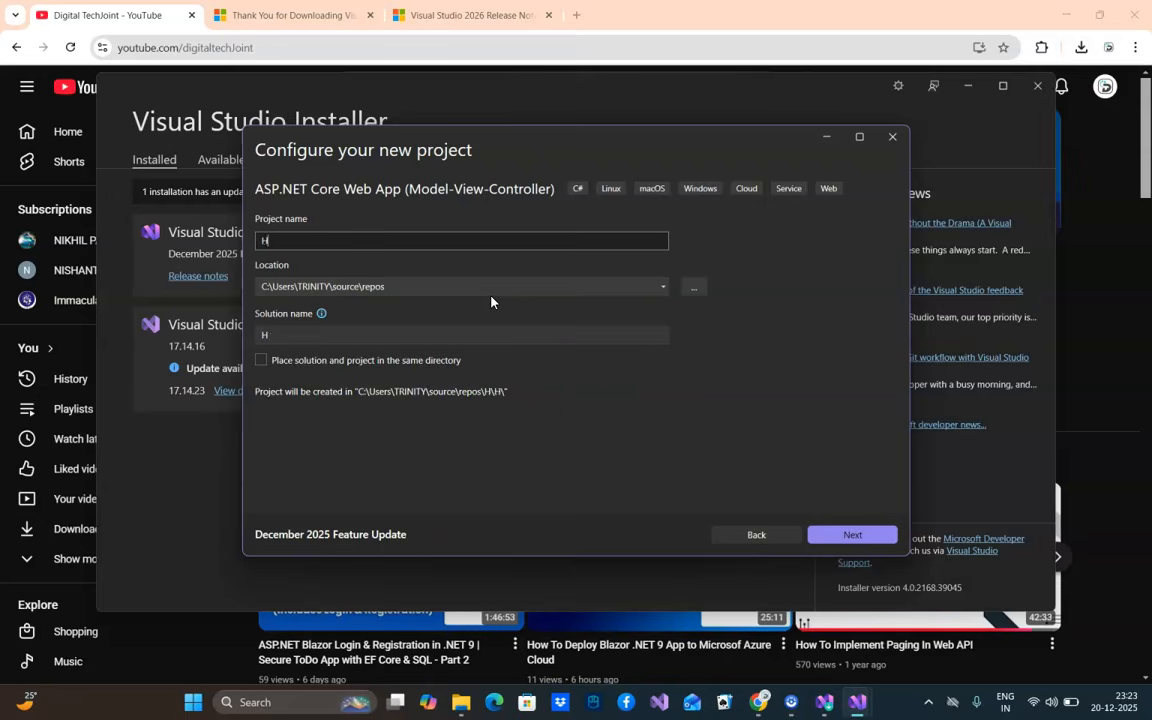
pyautogui.write('elloWorld')
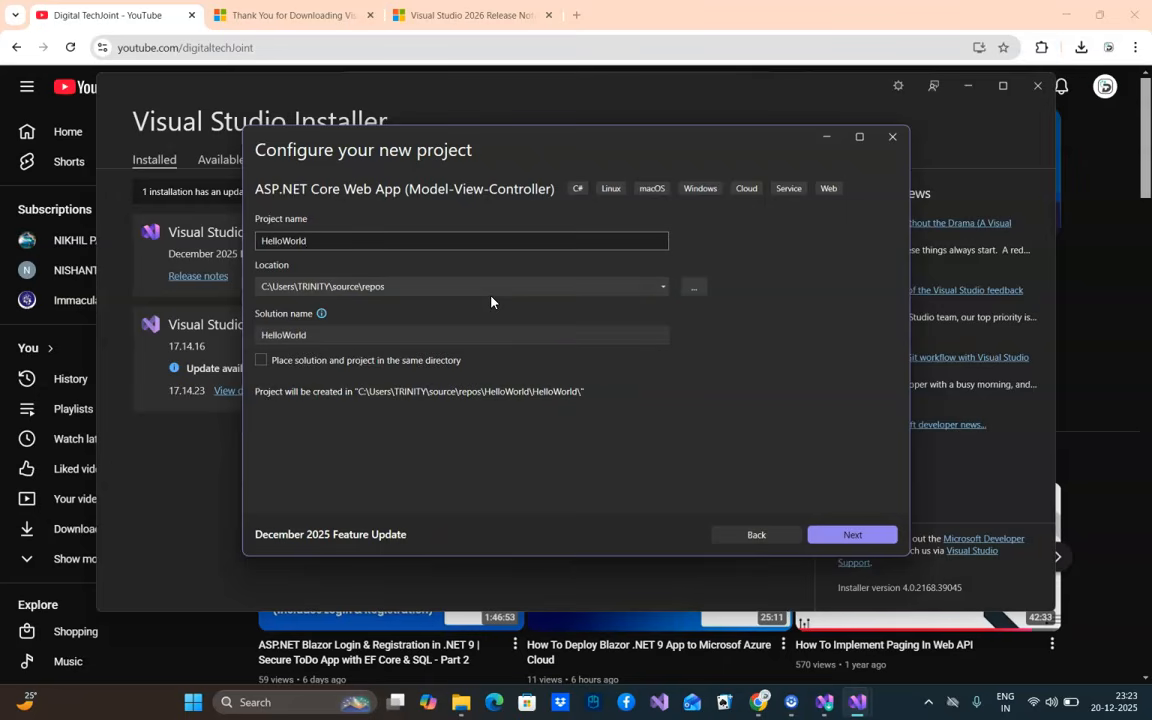
pyautogui.click(662, 288)
pyautogui.click(695, 288)
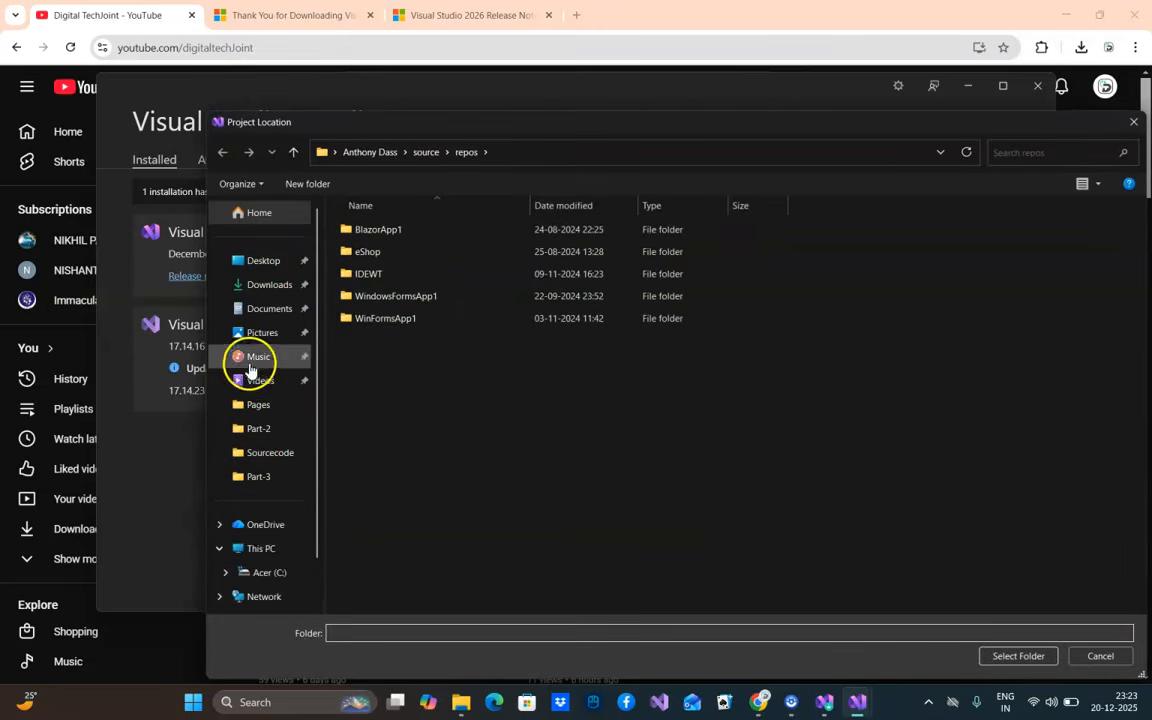
pyautogui.click(266, 572)
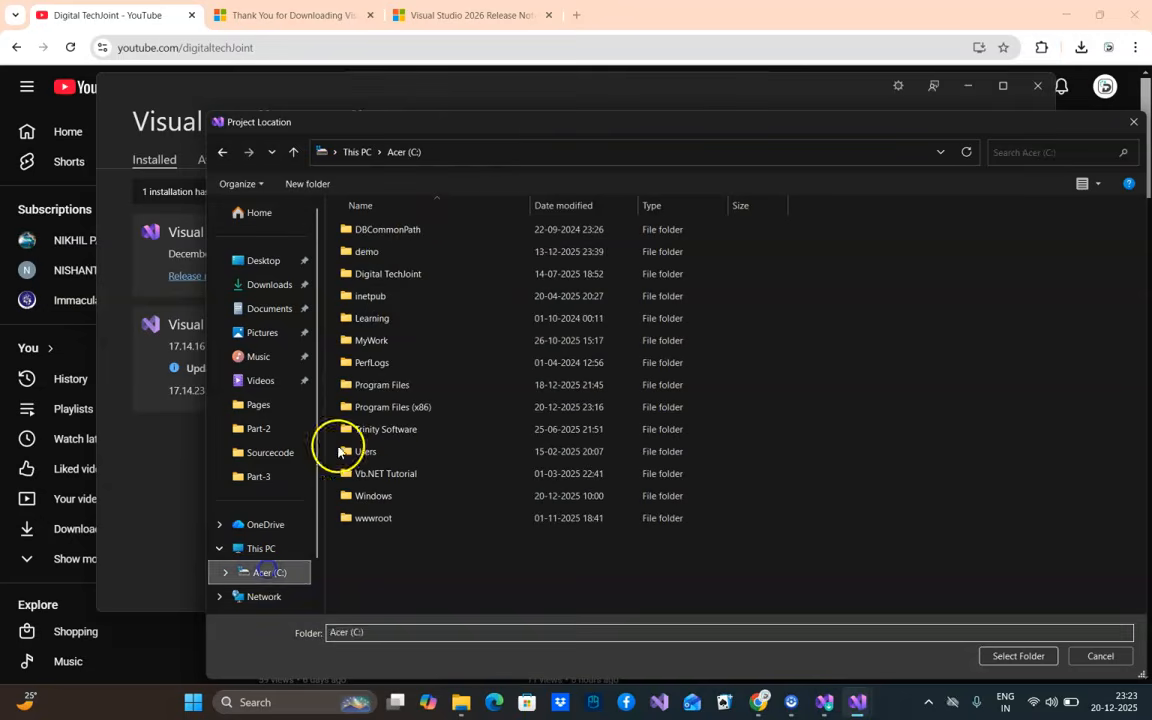
pyautogui.doubleClick(372, 250)
pyautogui.click(1018, 656)
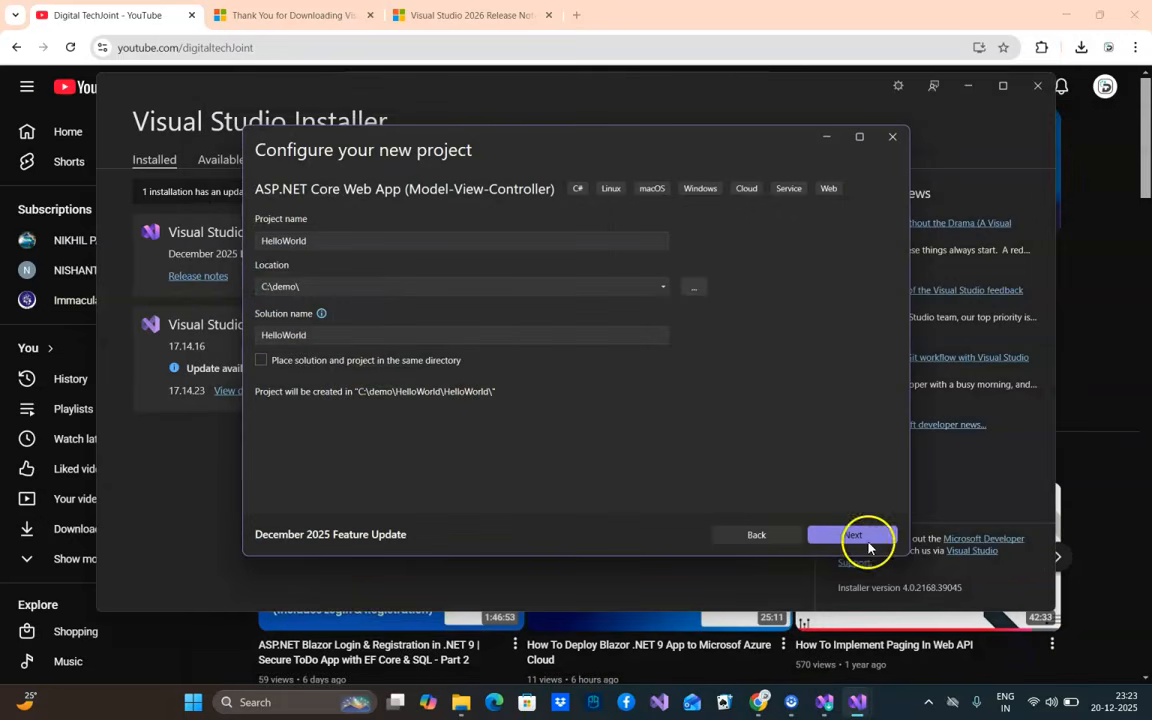
pyautogui.click(308, 338)
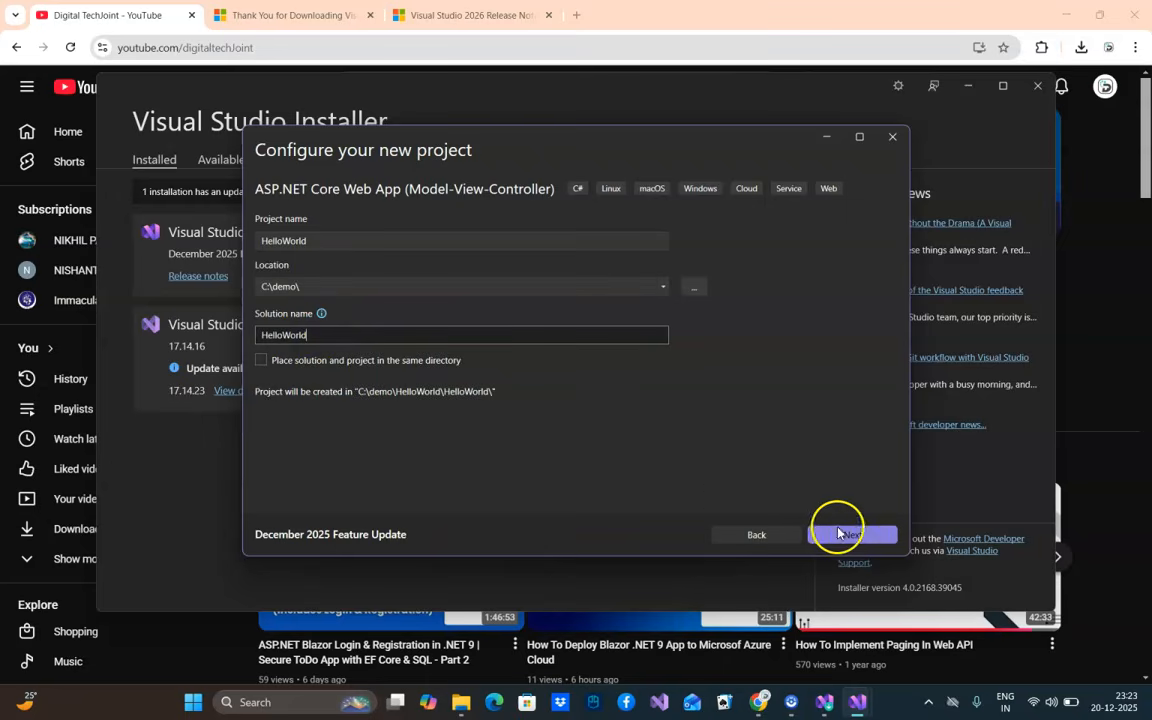
pyautogui.click(855, 537)
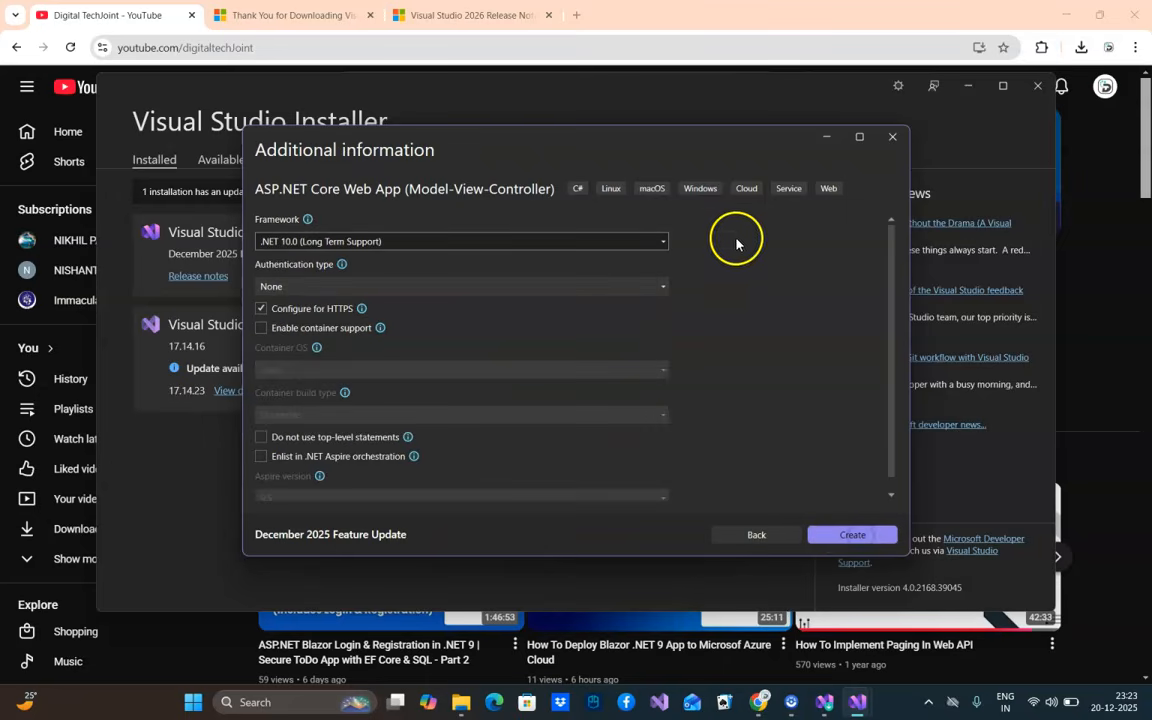
# Keep .NET 10.0 (Long Term Support) as the framework, disable the HTTPS configuration and create the project
pyautogui.click(319, 246)
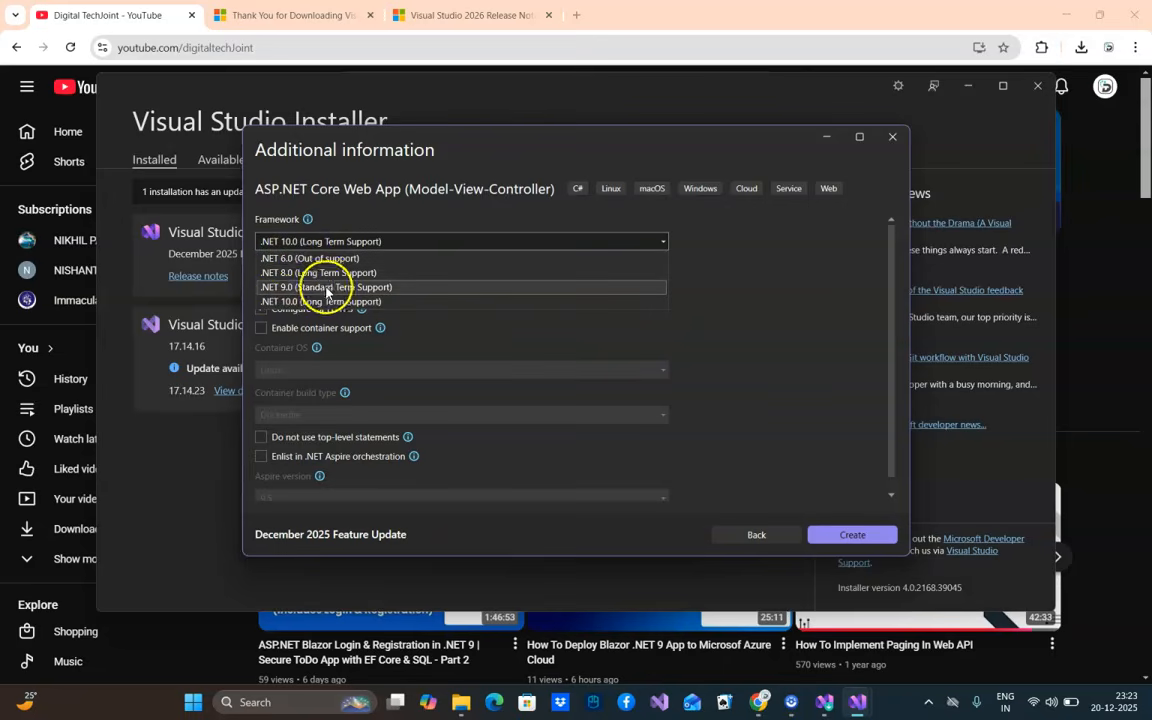
pyautogui.click(760, 305)
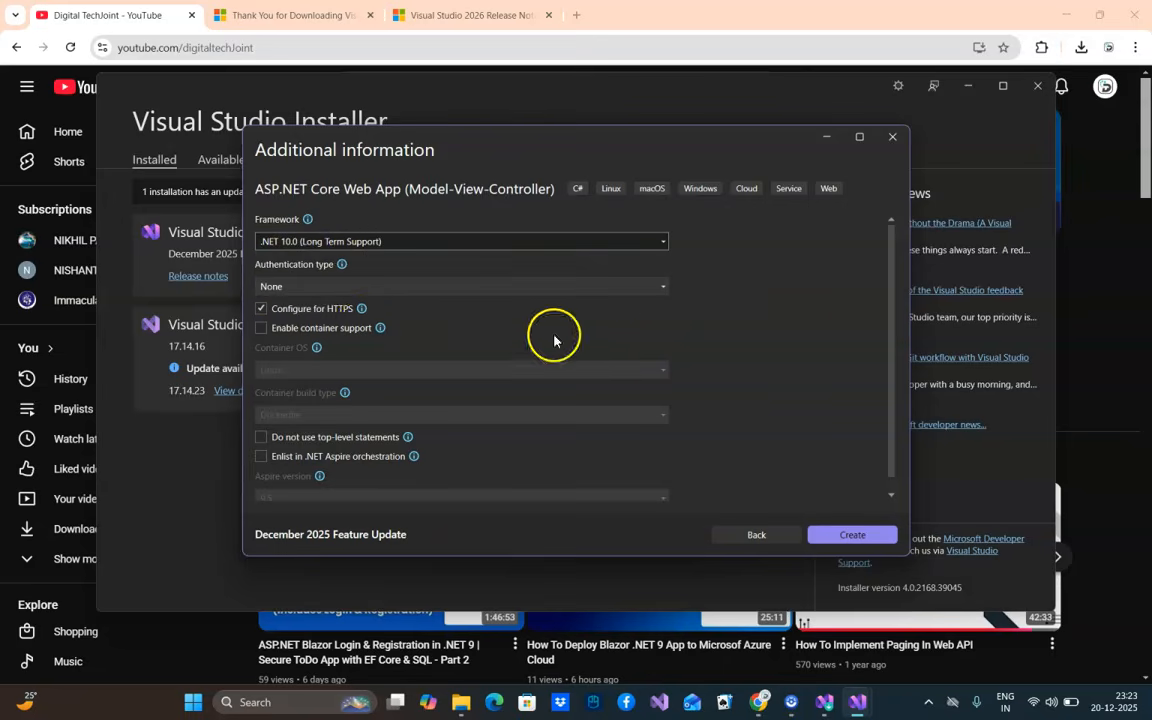
pyautogui.click(287, 312)
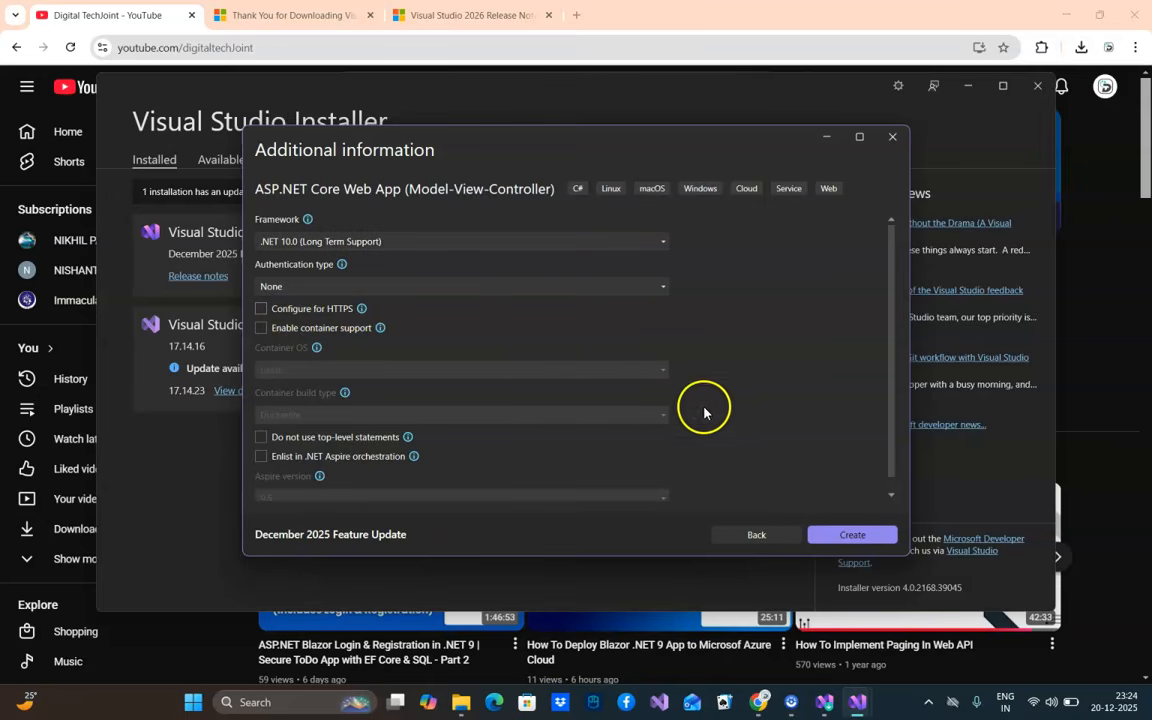
pyautogui.scroll(-1, 660, 424)
pyautogui.scroll(1, 330, 375)
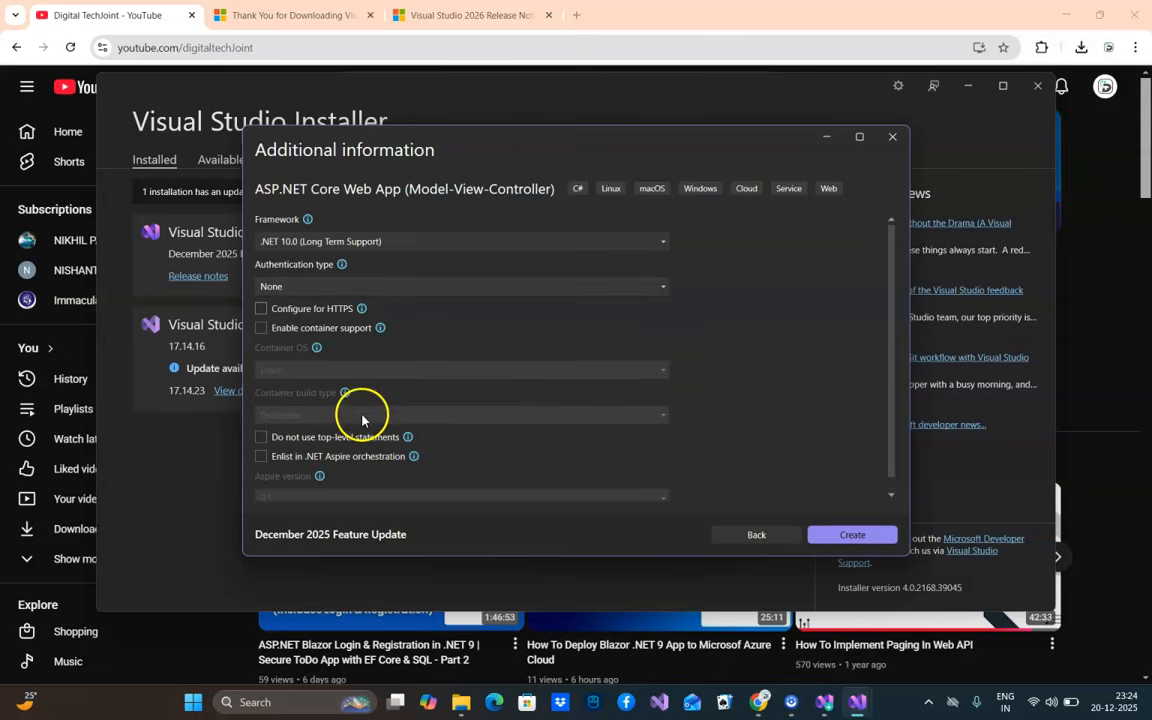
pyautogui.click(853, 538)
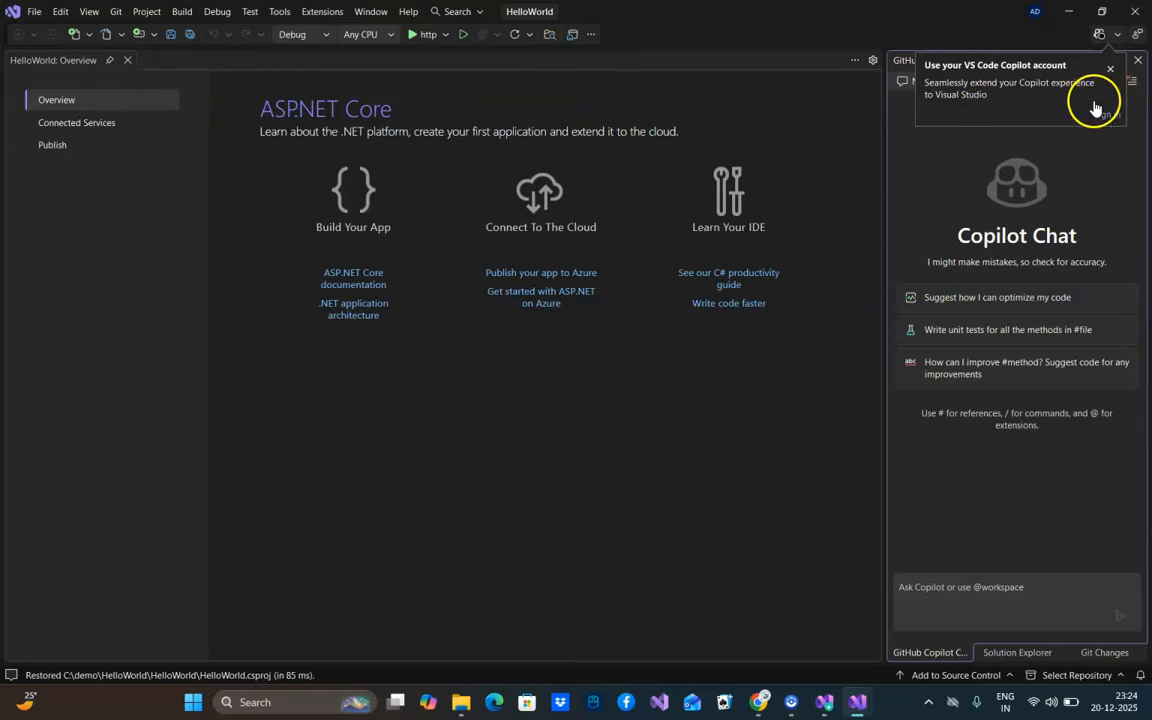
# Dismiss the Copilot account notice, narrow the docked Copilot Chat pane and show the Solution Explorer
pyautogui.click(1110, 69)
pyautogui.moveTo(885, 149); pyautogui.dragTo(976, 149)
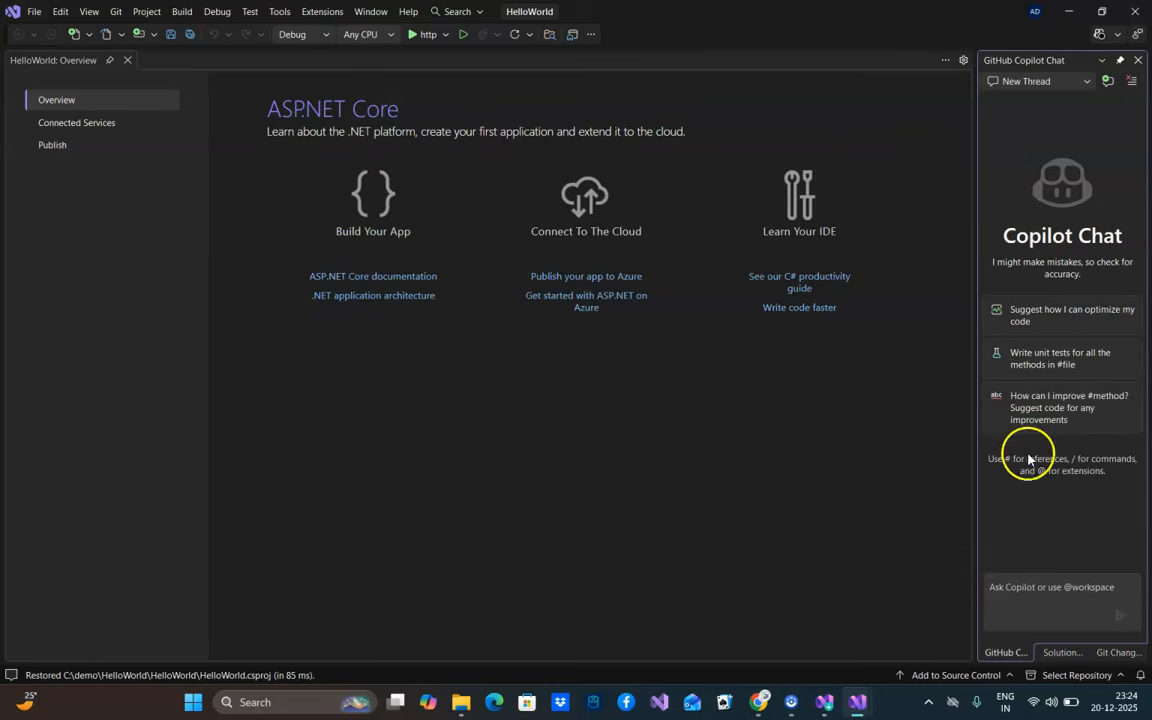
pyautogui.click(89, 11)
pyautogui.click(140, 34)
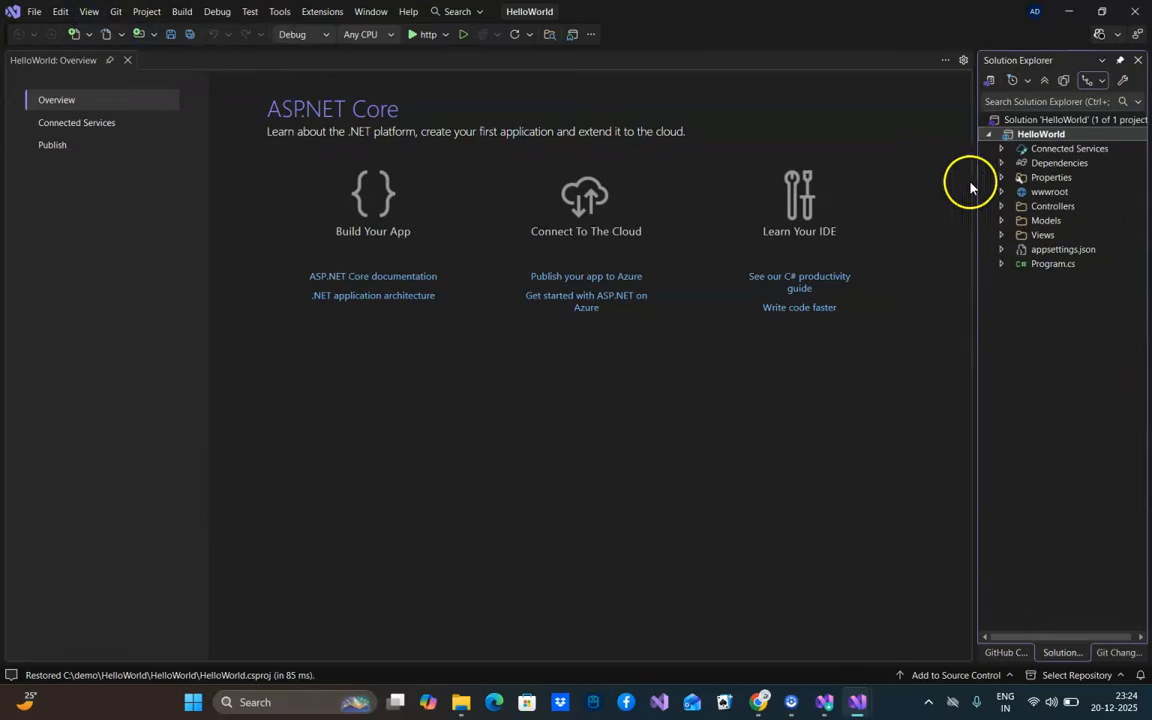
# Examine Program.cs, appsettings.json, the ErrorViewModel.cs model, the Views folder and HomeController.cs in the HelloWorld project
pyautogui.click(1043, 264)
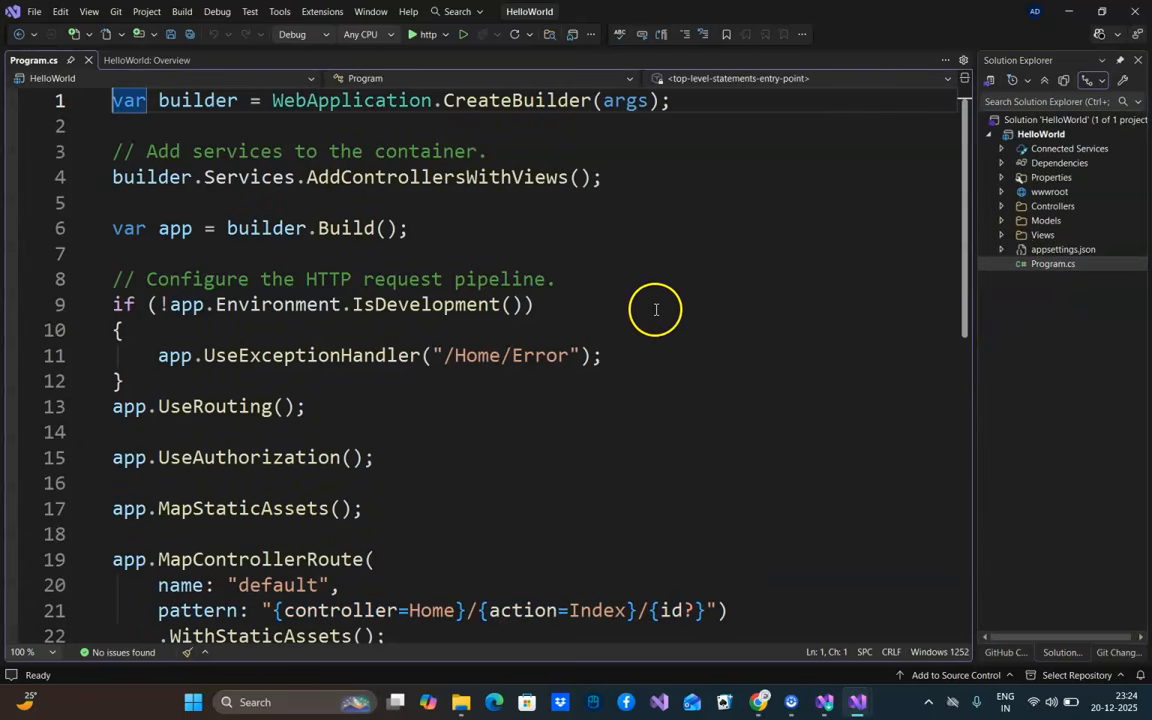
pyautogui.scroll(-3, 656, 309)
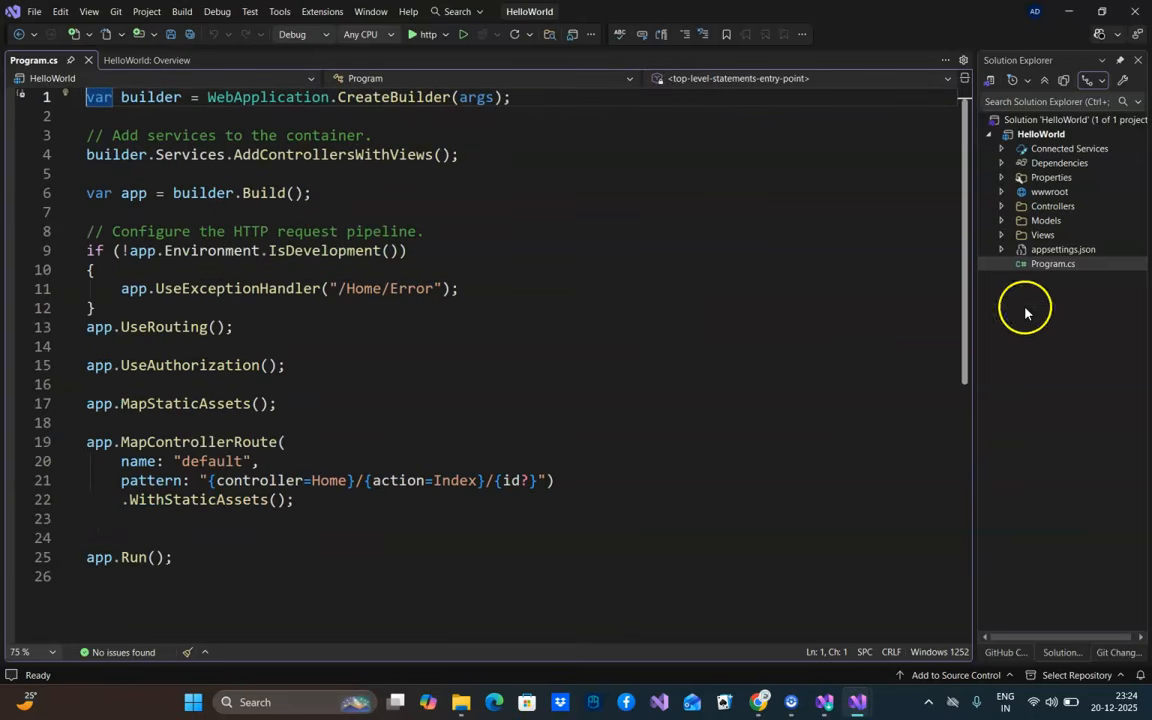
pyautogui.click(1055, 250)
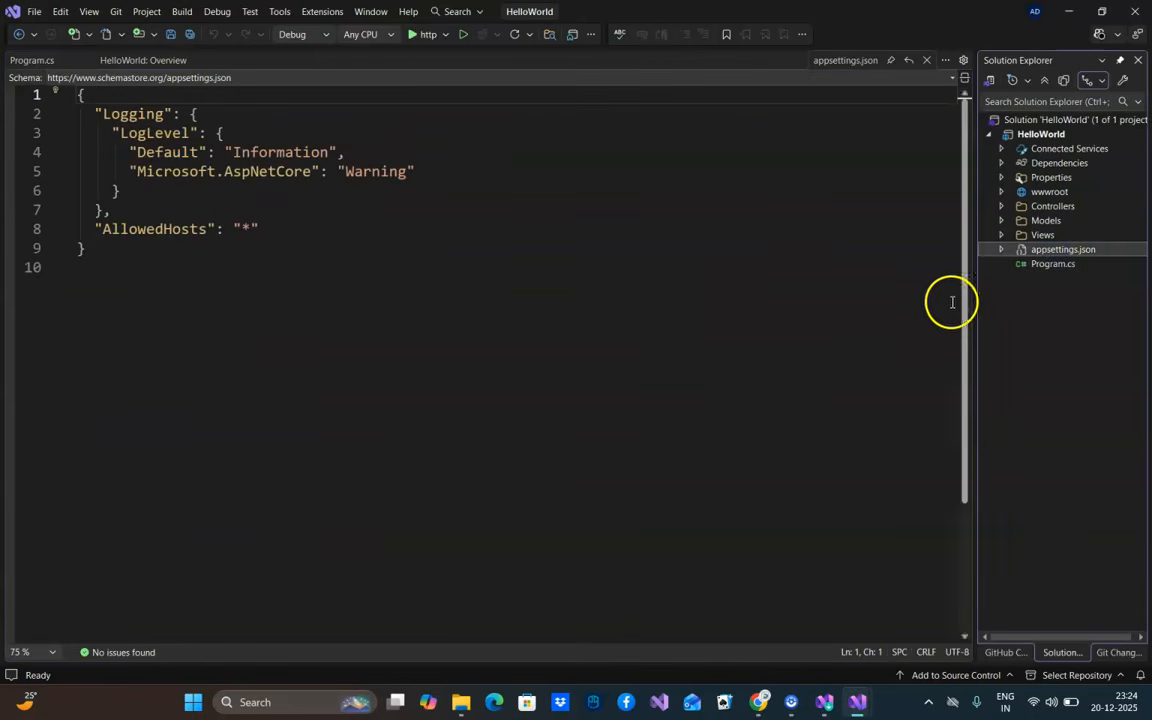
pyautogui.click(1001, 220)
pyautogui.click(1055, 235)
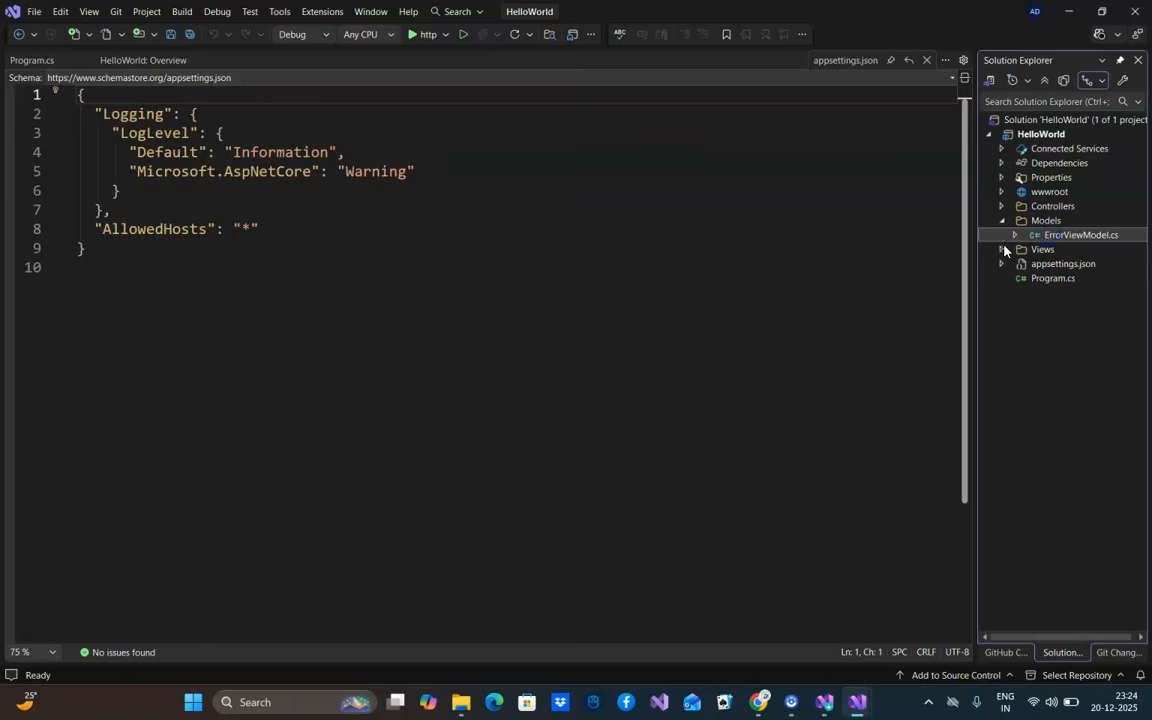
pyautogui.click(1002, 249)
pyautogui.click(1002, 206)
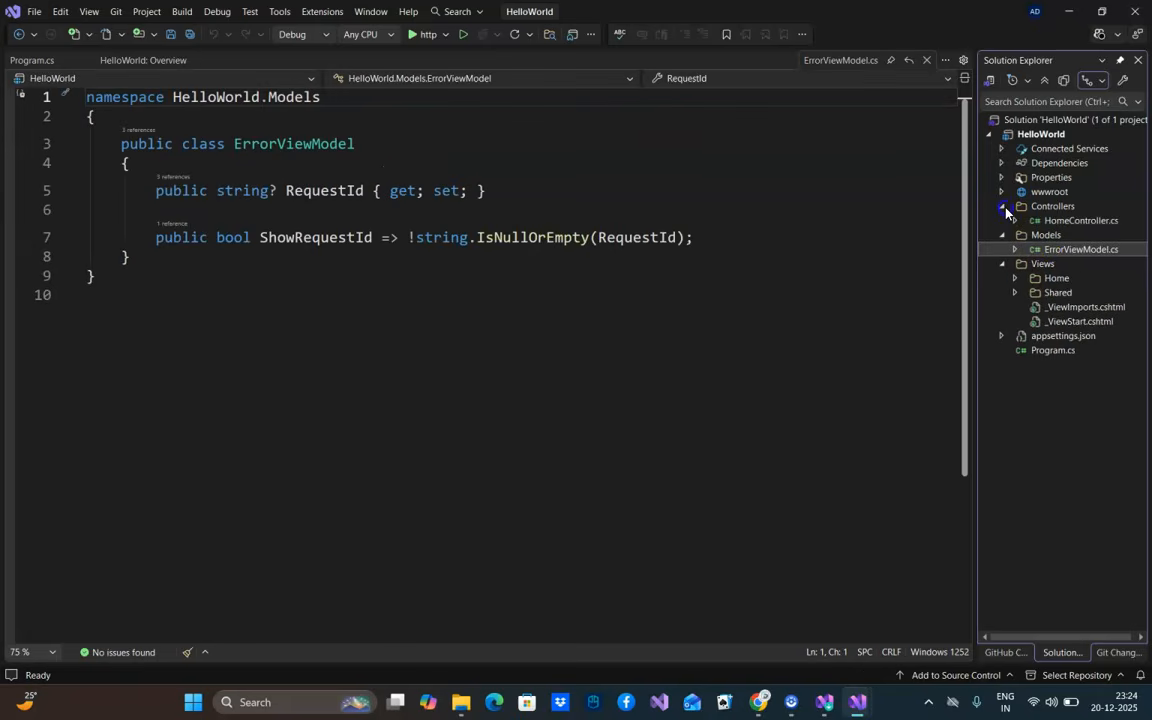
pyautogui.click(1040, 220)
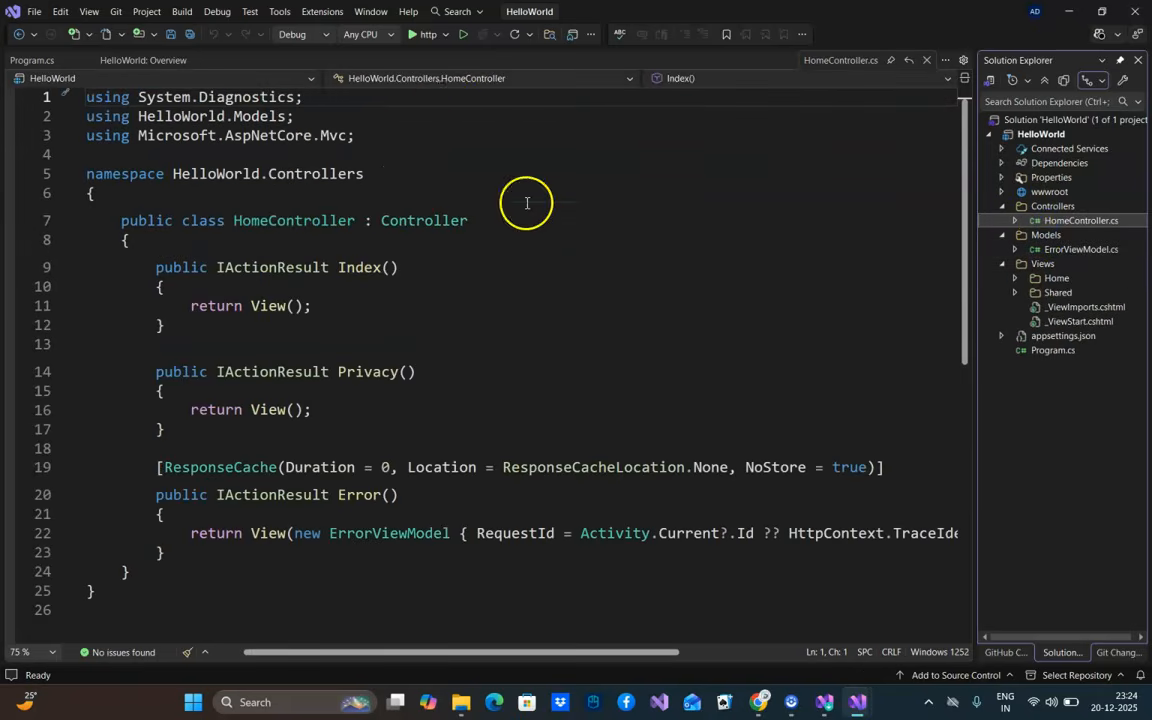
# Run the HelloWorld app with the http profile and open its Privacy page in the browser
pyautogui.click(429, 33)
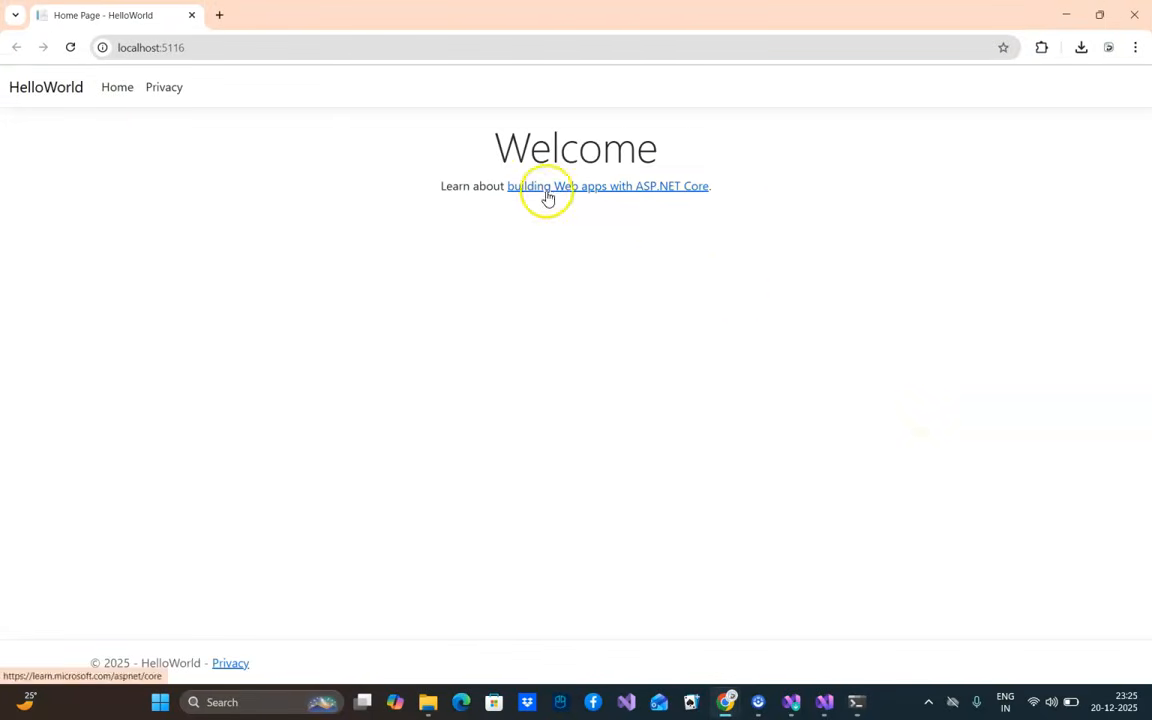
pyautogui.click(163, 87)
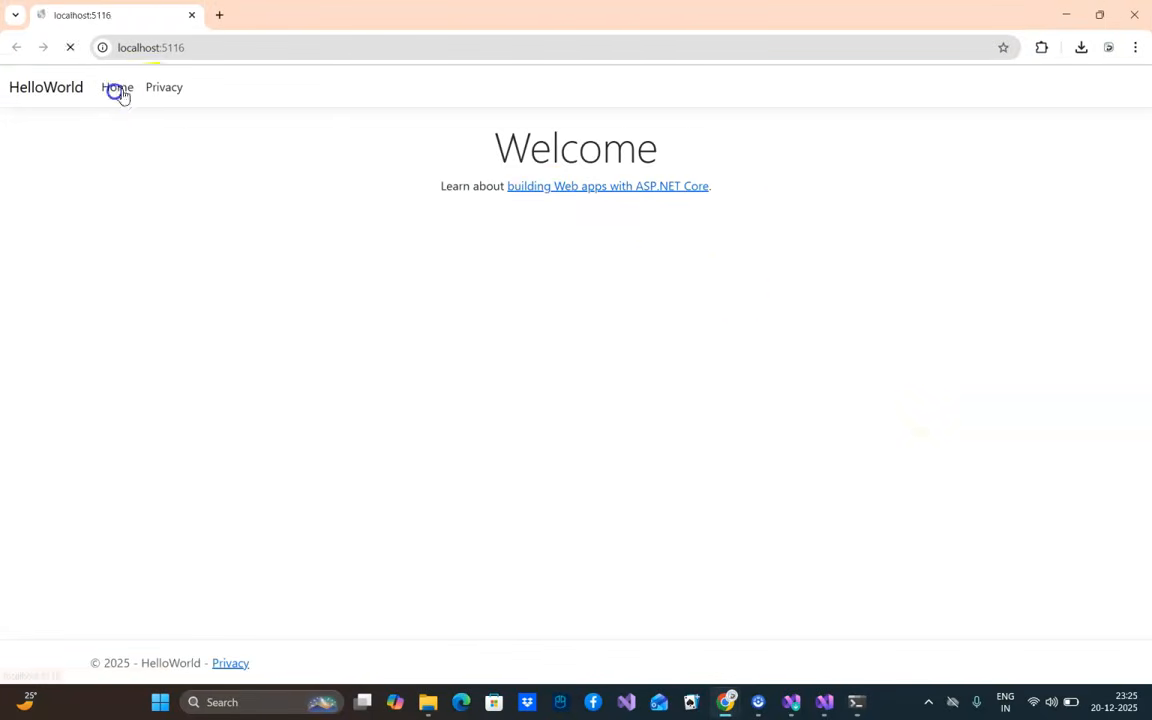
# Return to the HelloWorld app's home page, then end the run by closing the browser window and the debug console
pyautogui.click(62, 87)
pyautogui.click(1134, 15)
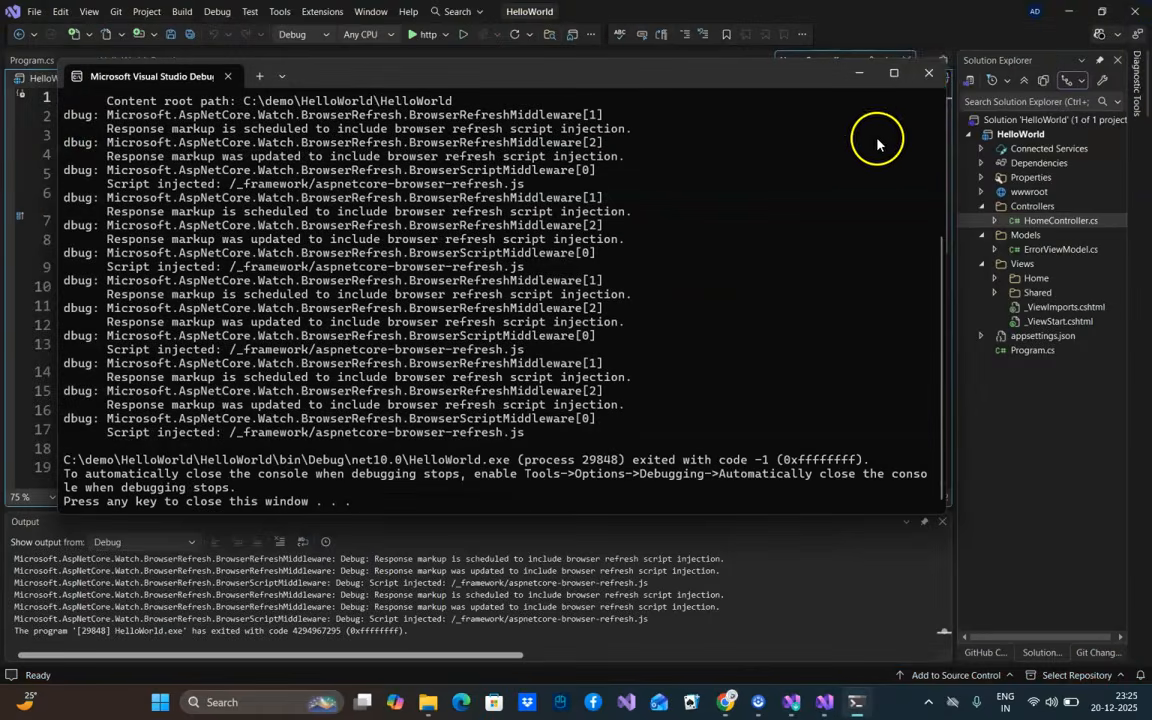
pyautogui.click(928, 72)
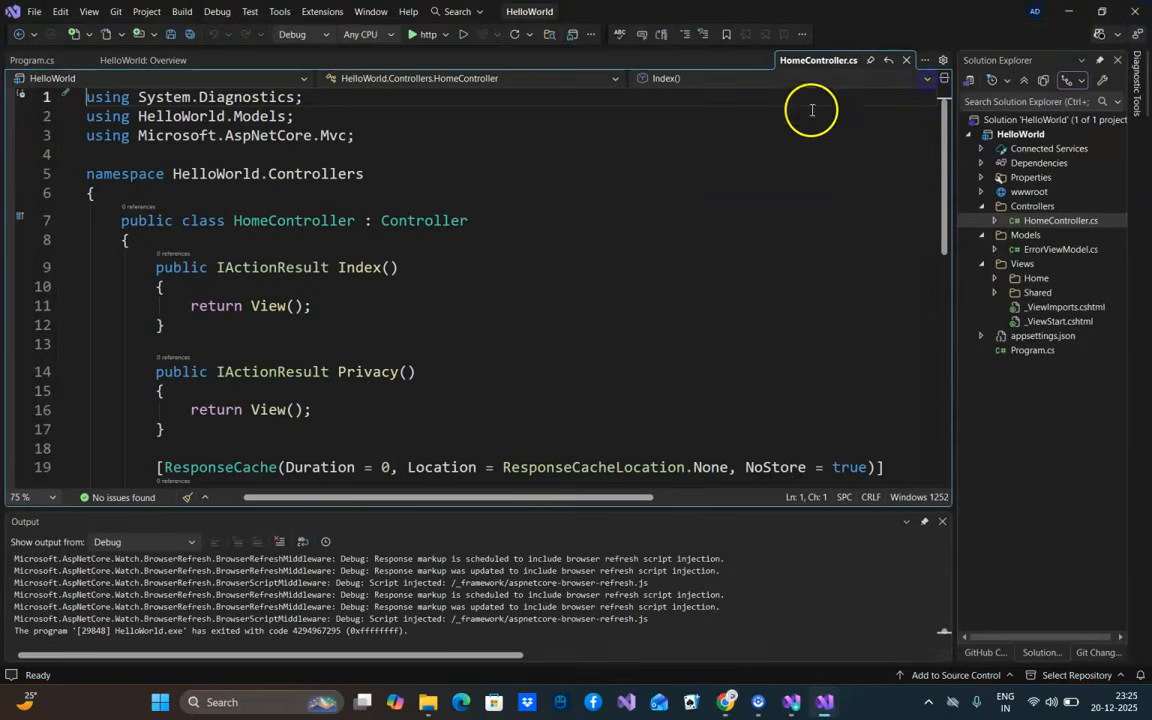
# Close the HomeController.cs, Program.cs and HelloWorld Overview documents and widen the Solution Explorer pane
pyautogui.click(906, 60)
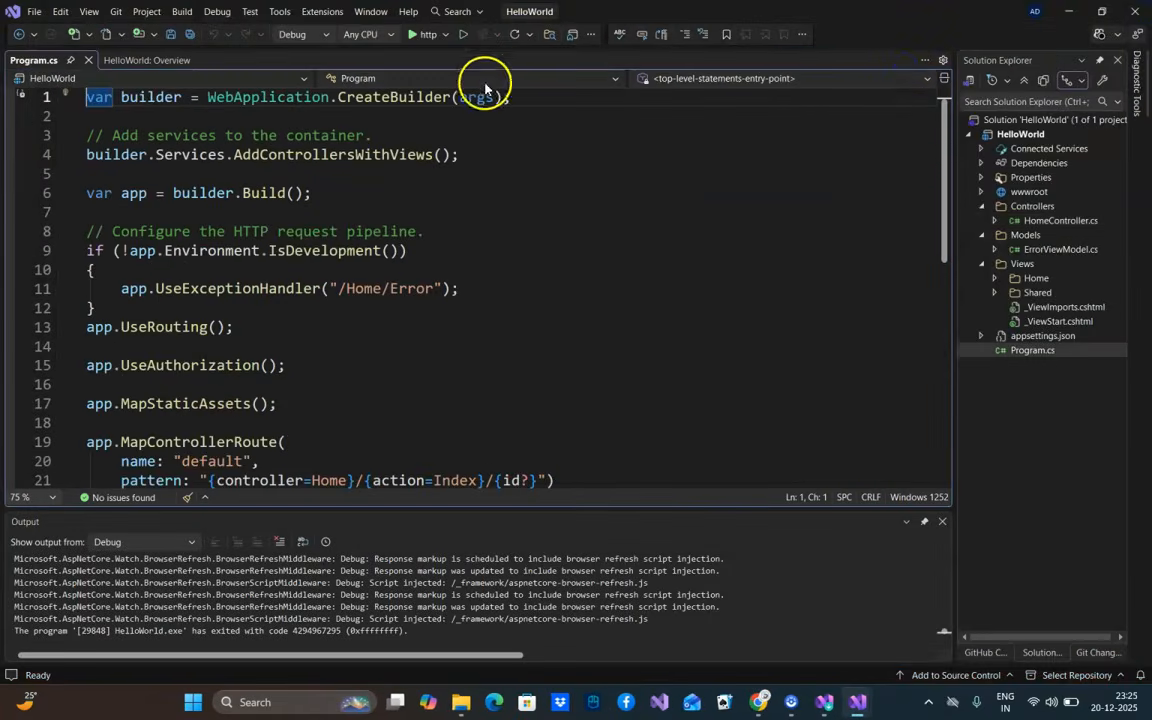
pyautogui.click(89, 60)
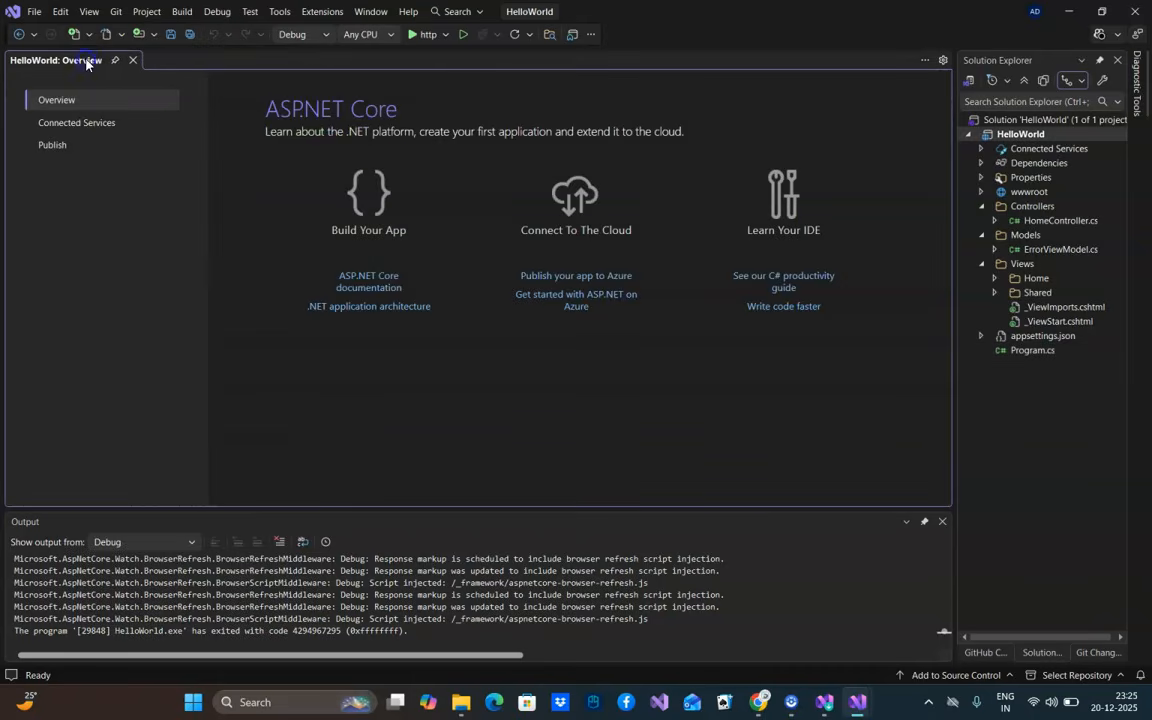
pyautogui.click(132, 60)
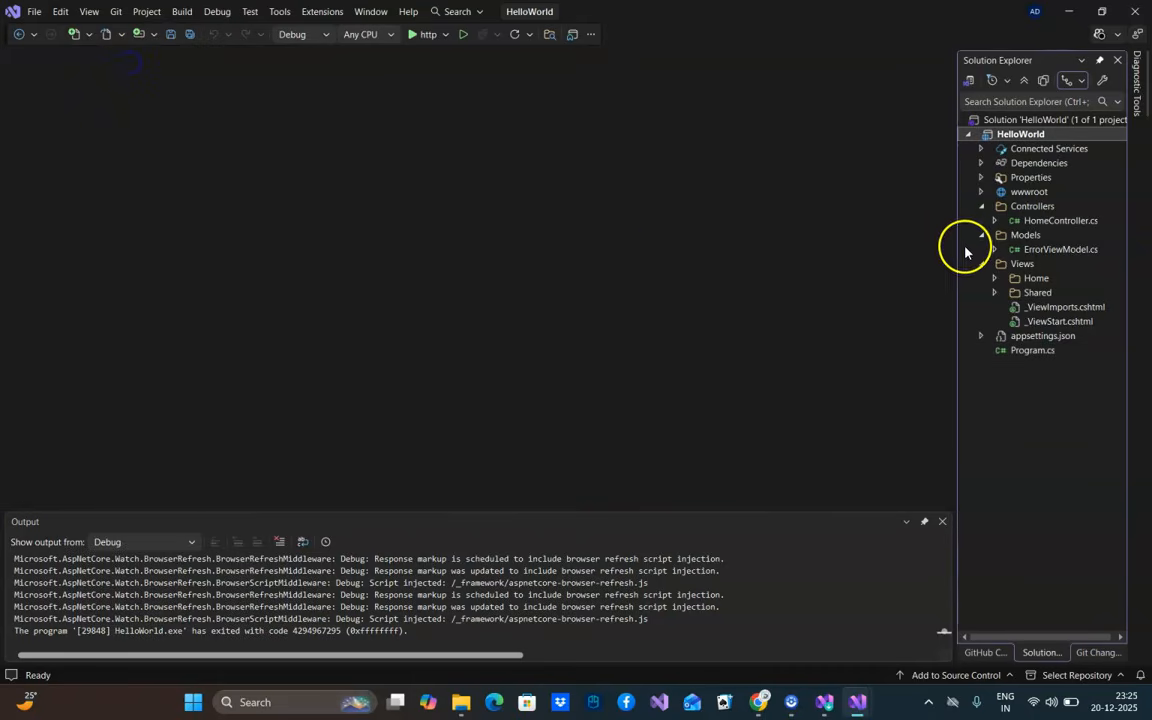
pyautogui.moveTo(956, 222); pyautogui.dragTo(873, 228)
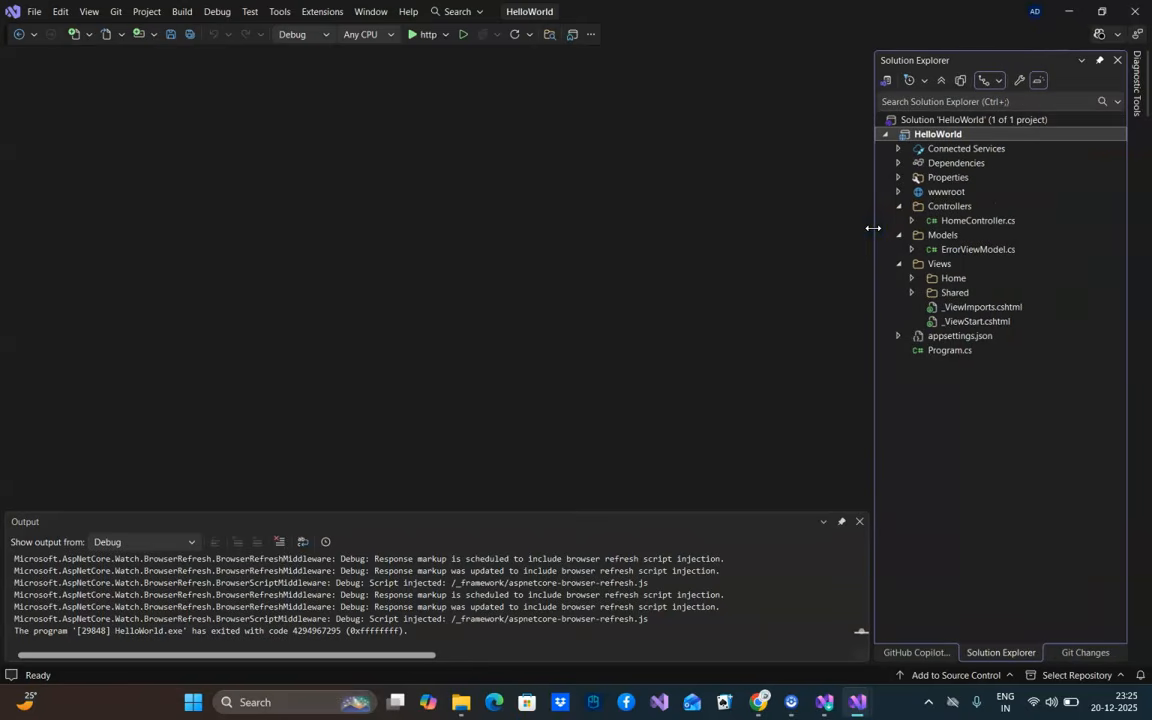
# Switch to the Chrome window showing the Digital TechJoint YouTube channel
pyautogui.click(759, 702)
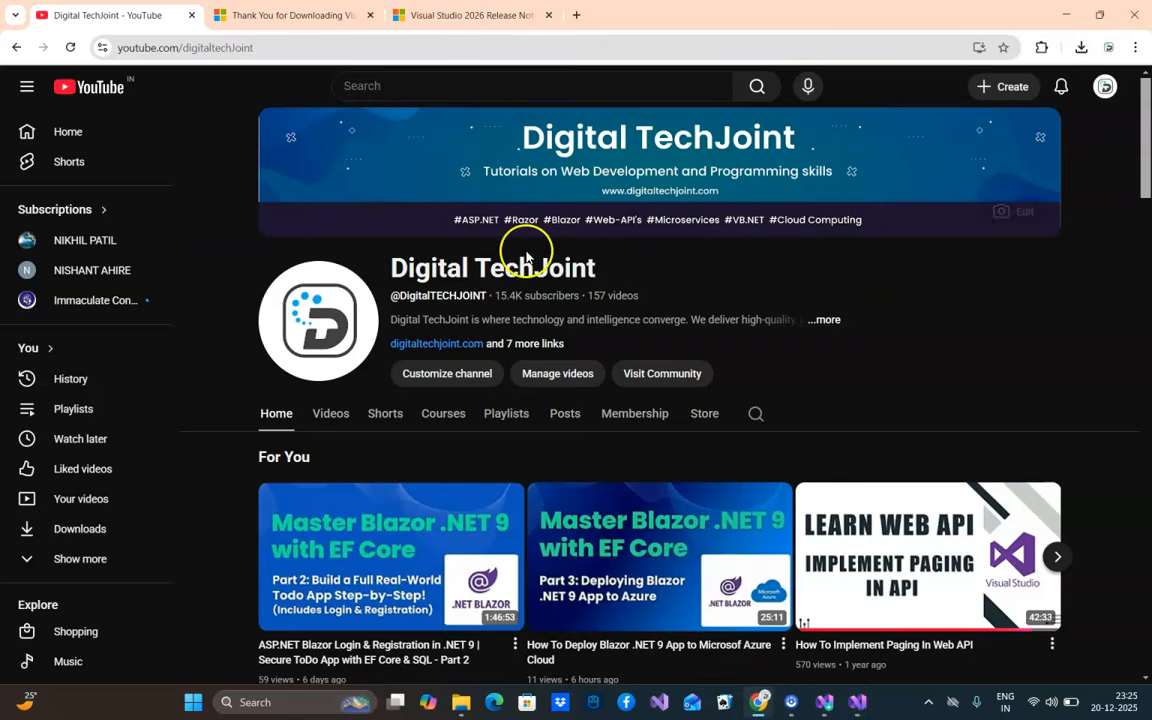